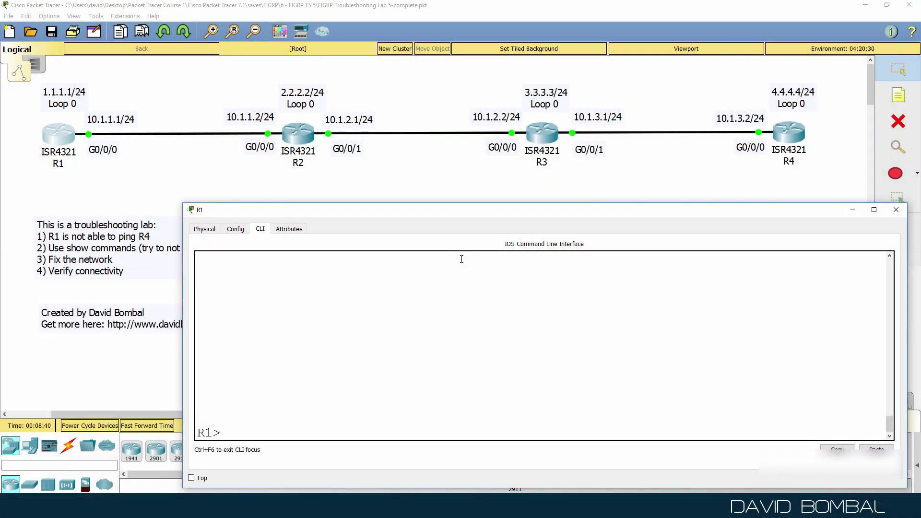
Step: Enter privileged mode on R1 and ping R4's loopback 4.4.4.4
type("n")
key("Return")
type("ping 4.4.4.4")
key("Return")
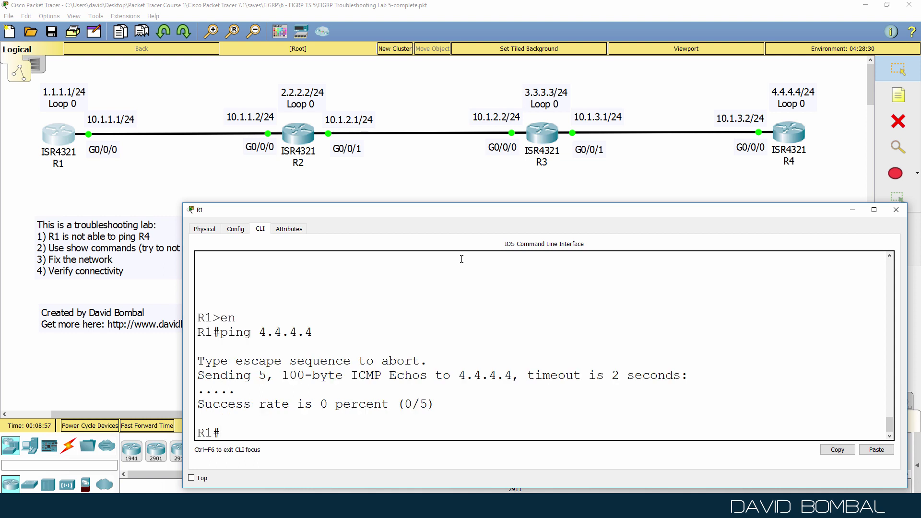
Step: Ping R4's interface 10.1.3.2 and abort the failing ping with Ctrl+Shift+6
type("ping 10.1.3.2")
key("Return")
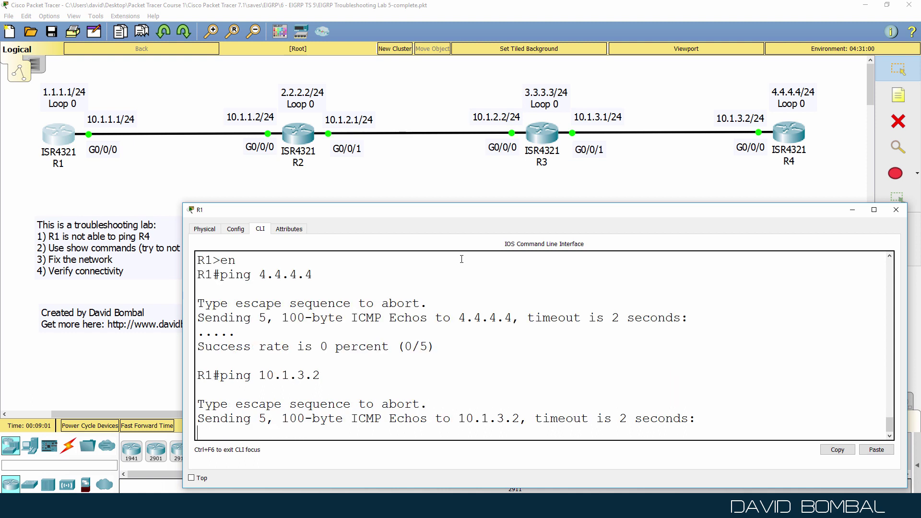
key("ctrl+shift+6")
Step: Traceroute to 4.4.4.4 and stop it once it times out at hop 1
type("tr")
key("Tab")
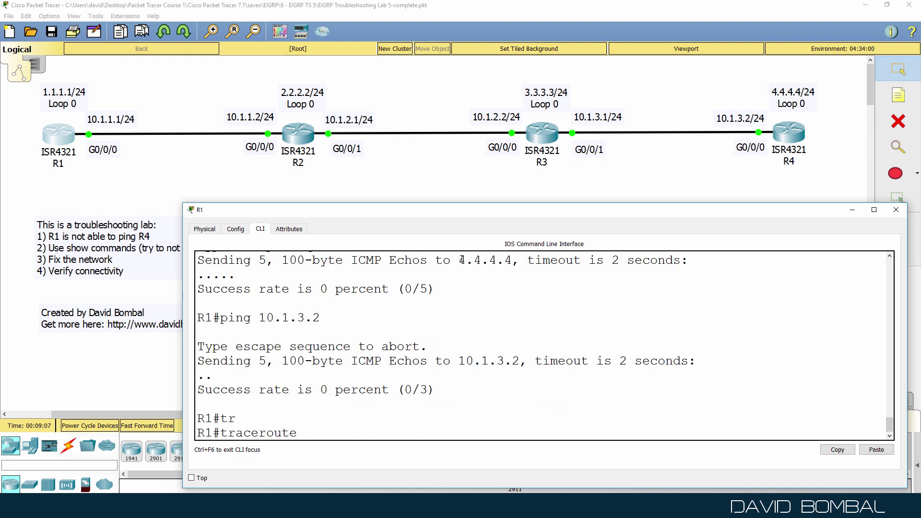
type("4.4.4.4")
key("Return")
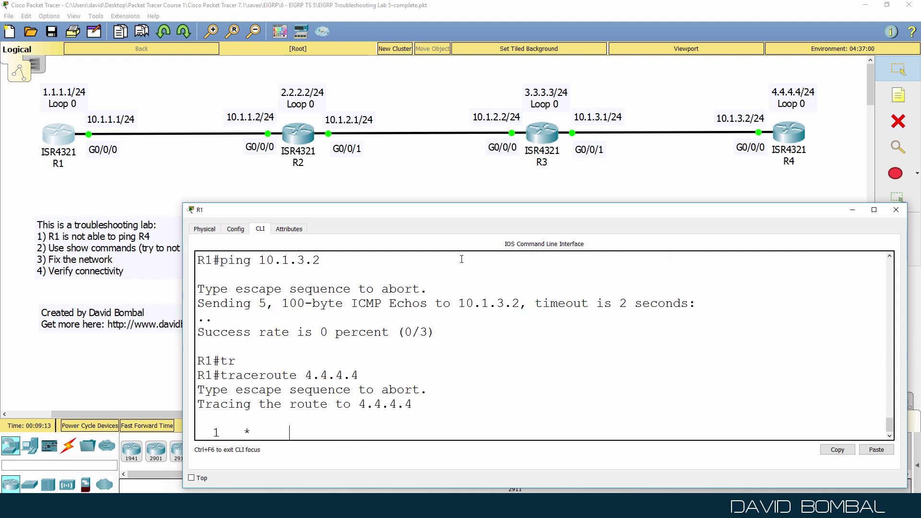
key("ctrl+shift+6")
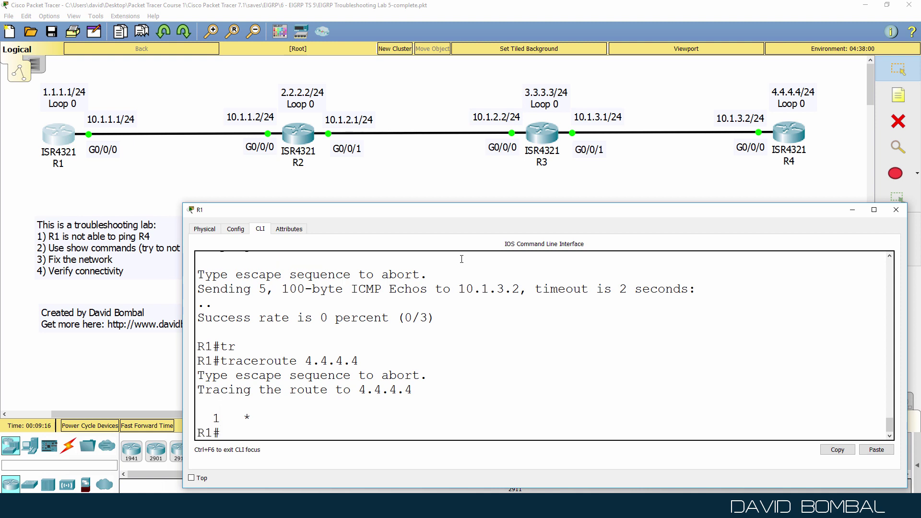
Step: Turn on debug ip packet and rerun the traceroute to 4.4.4.4 from history
type("debug ip packet")
key("Return")
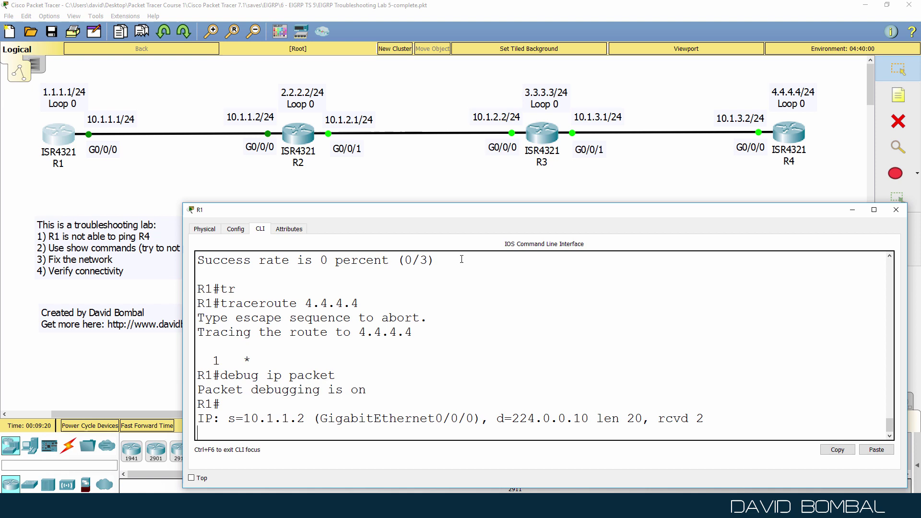
key("Up")
key("Up")
key("Up")
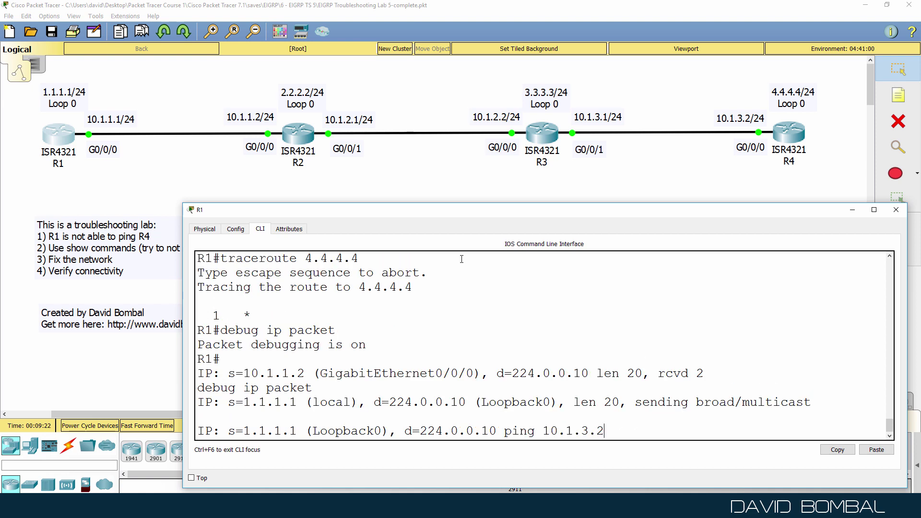
key("Return")
key("Down")
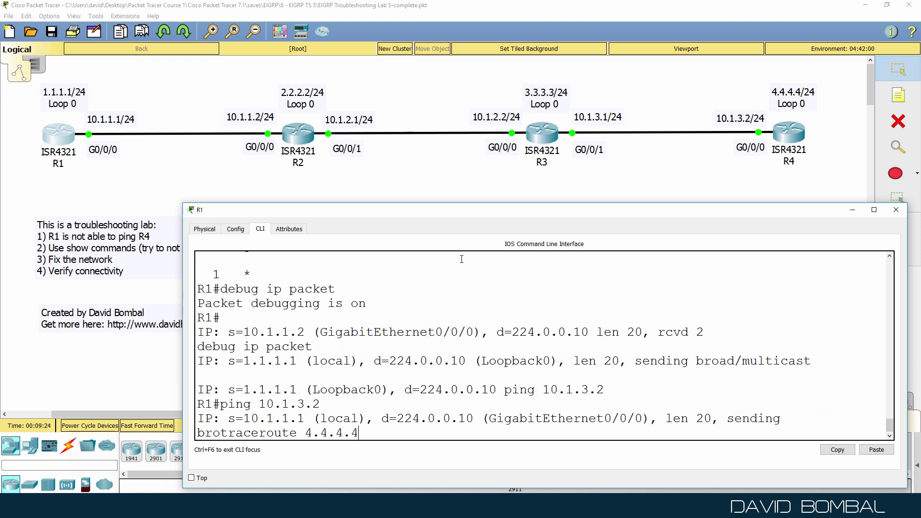
key("Return")
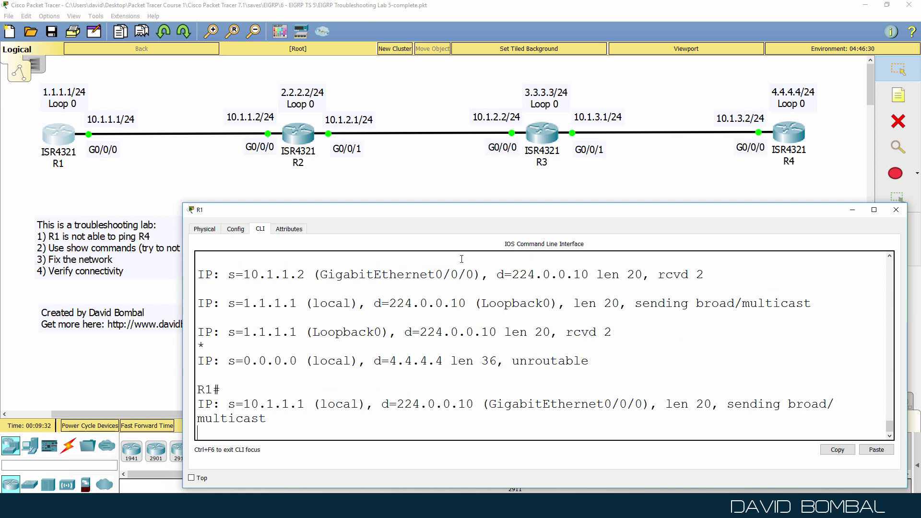
Step: Run undebug all, highlight the unroutable 4.4.4.4 debug line, and widen R1's console
type("una")
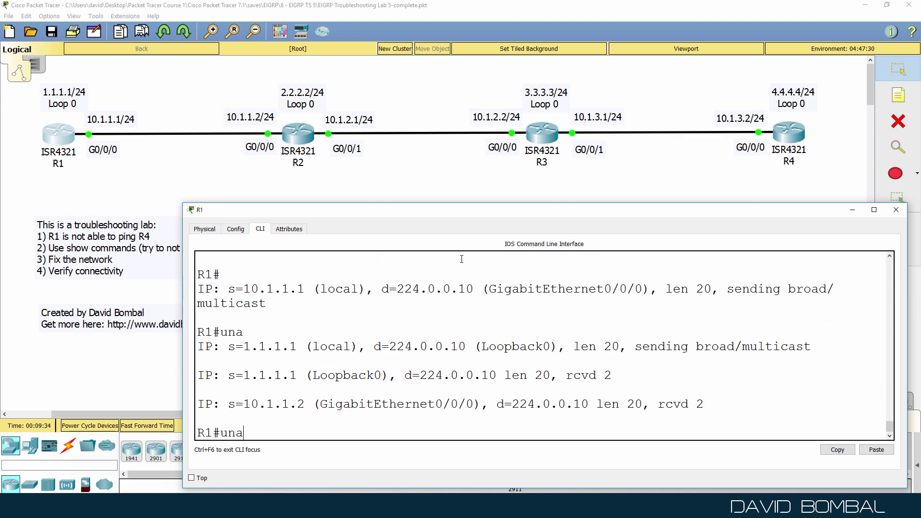
key("BackSpace")
type("all")
key("Return")
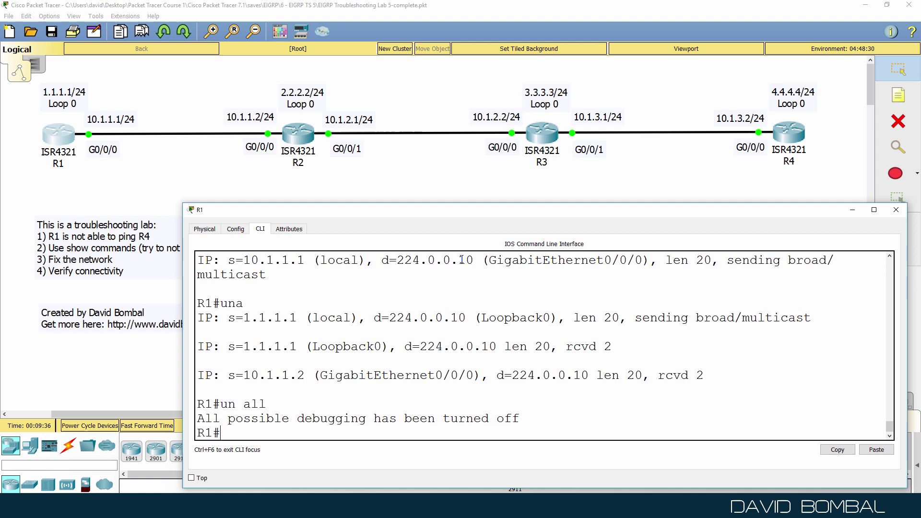
scroll(491, 313, "up", 2)
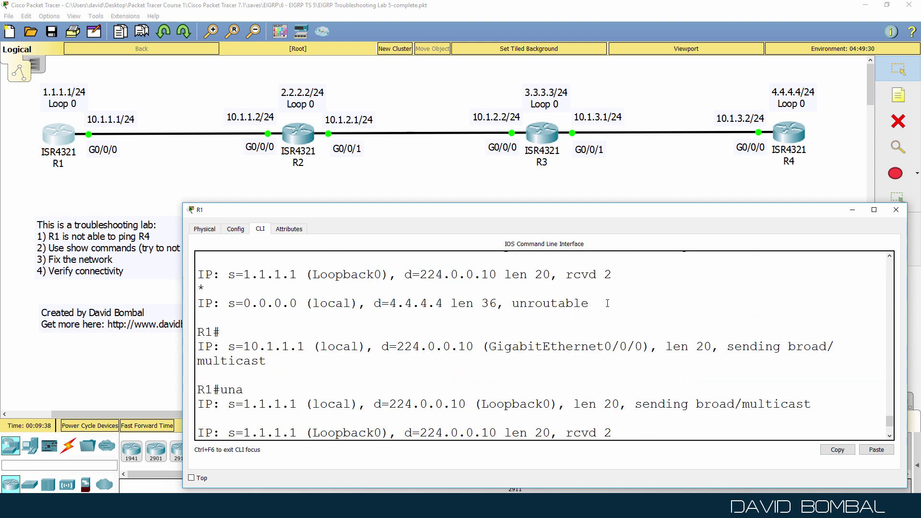
left_click_drag(608, 303, 94, 311)
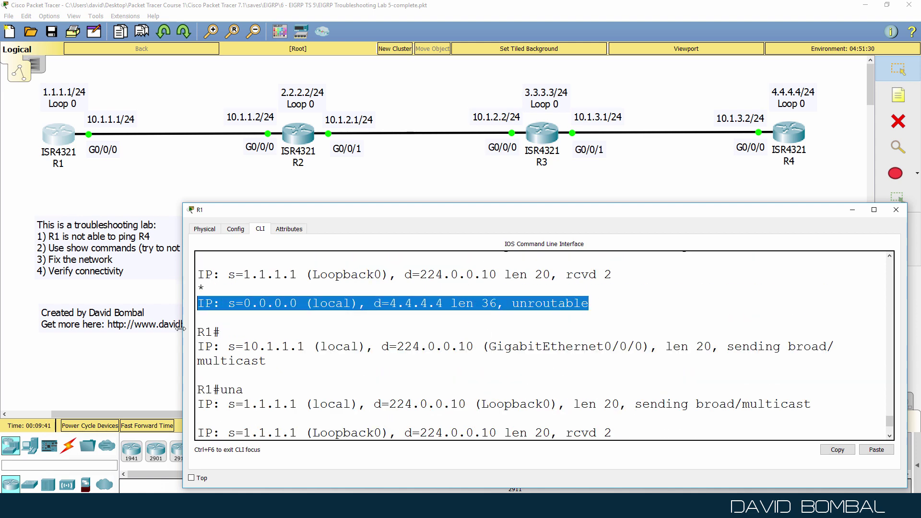
left_click_drag(181, 329, 138, 331)
Step: Show R1's routing table and highlight the learned route to 2.2.2.2
type("sh ip r")
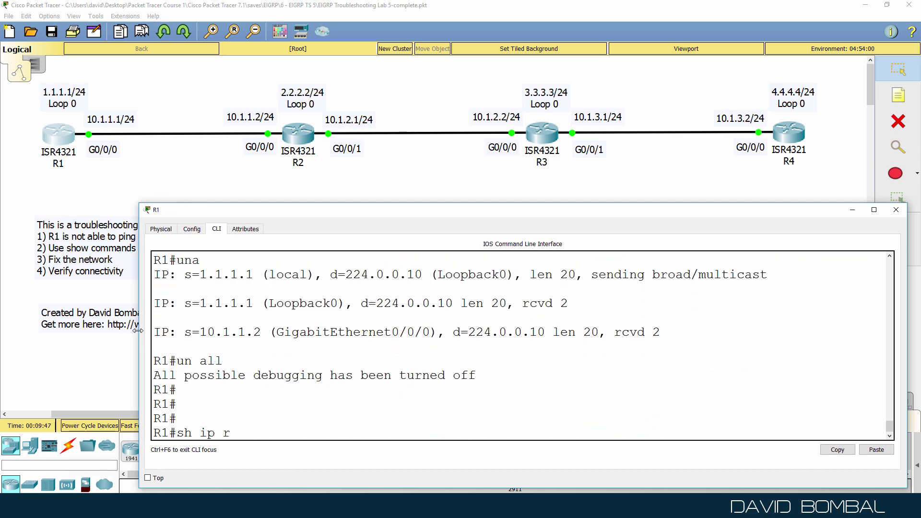
type("oute")
key("Return")
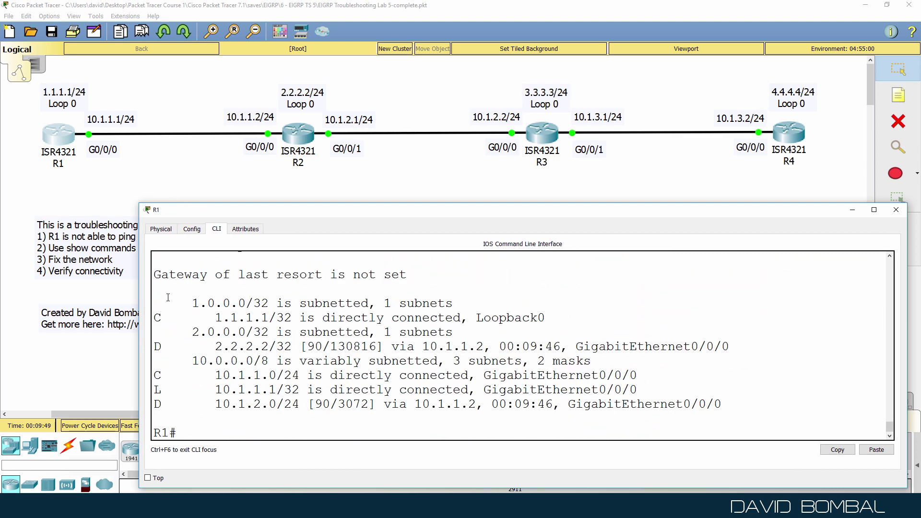
left_click_drag(169, 276, 232, 432)
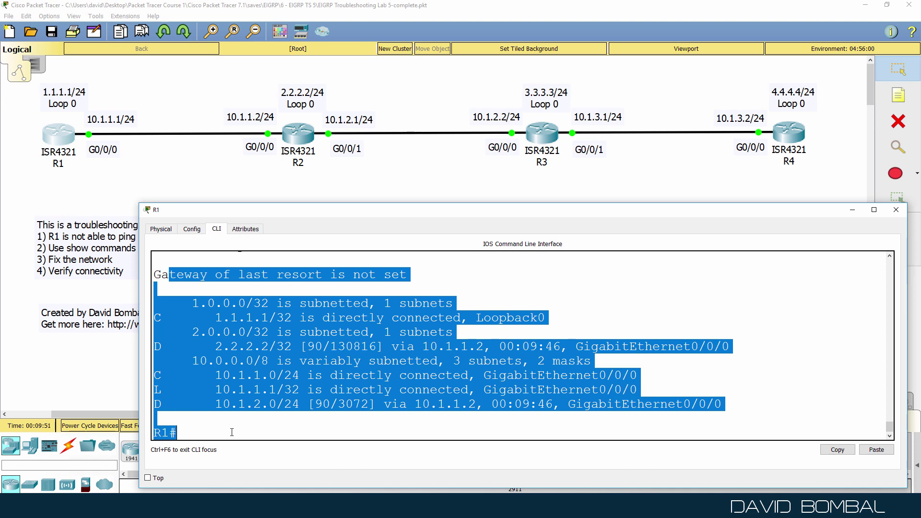
left_click(228, 331)
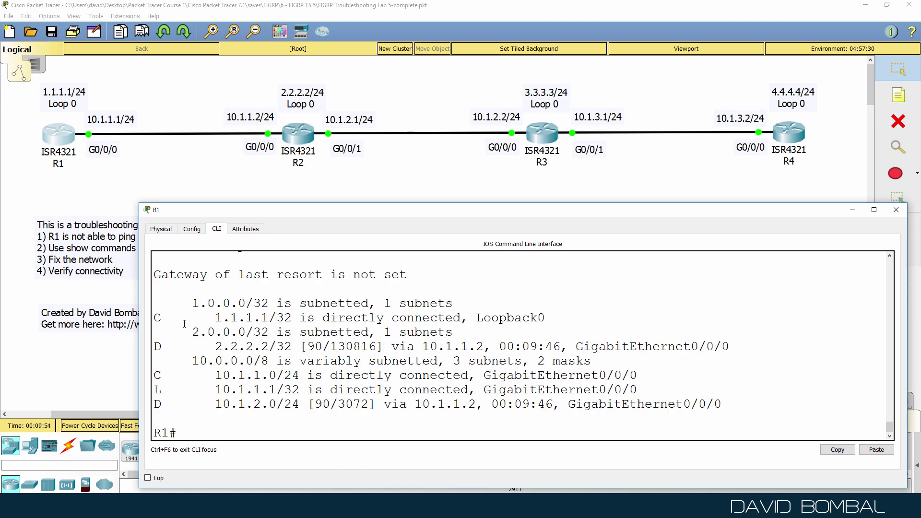
left_click_drag(184, 331, 732, 347)
Step: Ping 2.2.2.2, 10.1.1.2 and 10.1.2.1 from R1, all succeeding
type("ping .2.2.2.2")
key("Return")
type("ping 10.1.1.2")
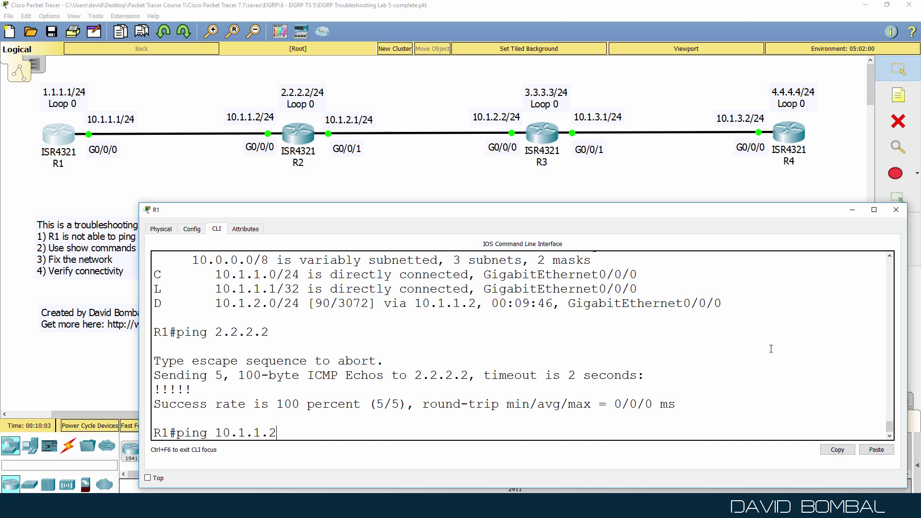
key("Return")
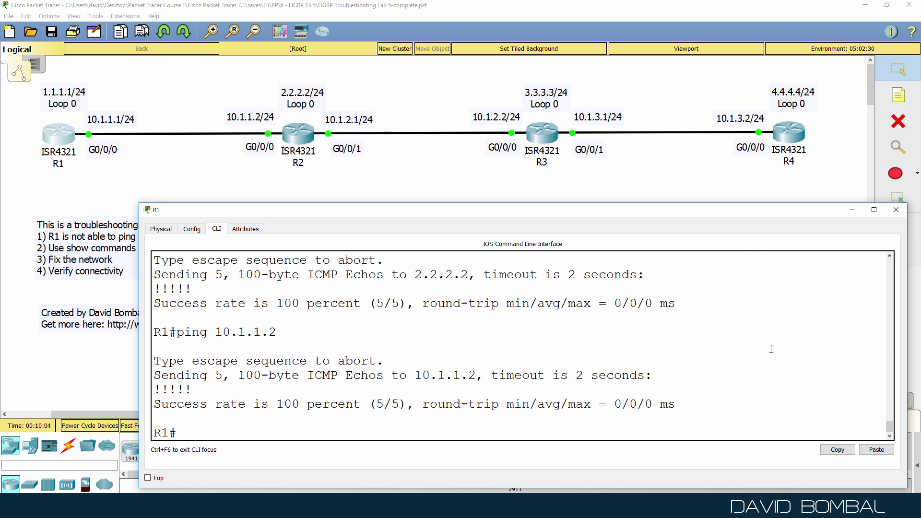
type("ping 10.1.2.1")
key("Return")
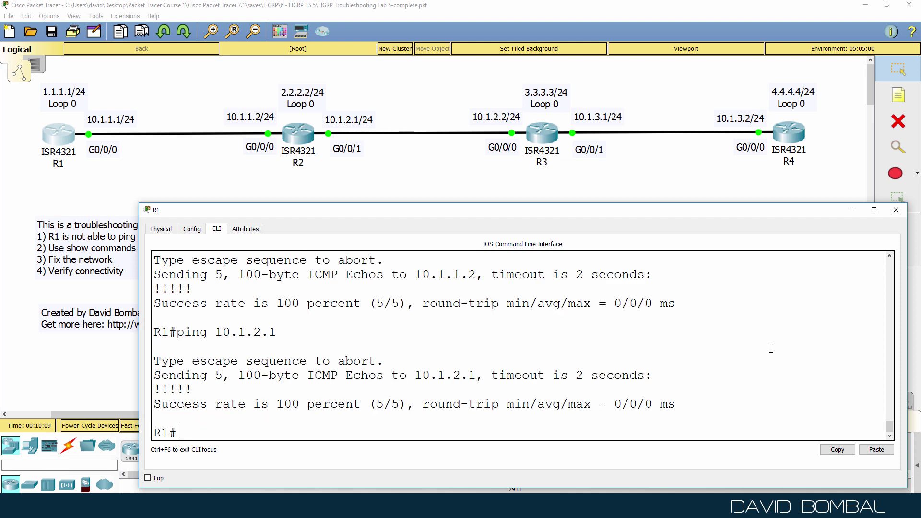
Step: List R1's EIGRP neighbours, showing only 10.1.1.2
type("shi")
key("BackSpace")
type("ip ei")
key("Tab")
type("ne")
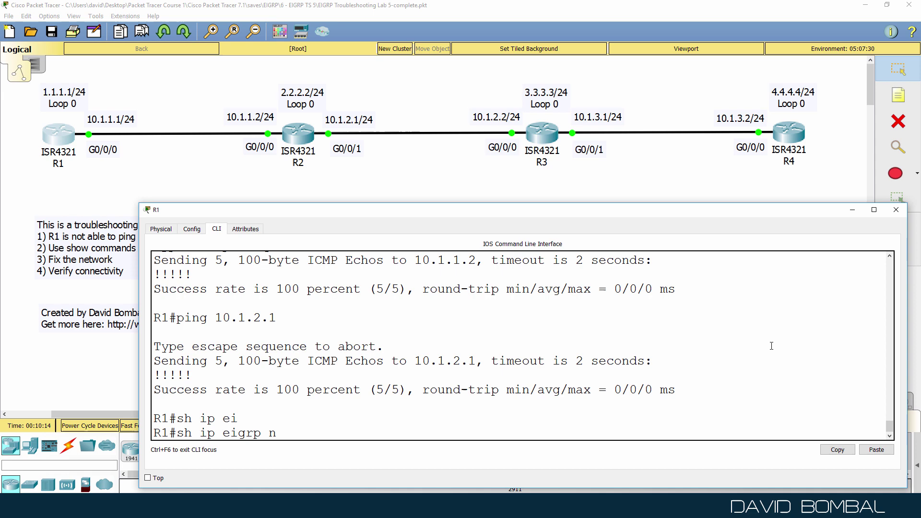
key("Tab")
key("Return")
Step: Show R1's EIGRP topology table and highlight the routes learned via 10.1.1.2
type("sh ip ")
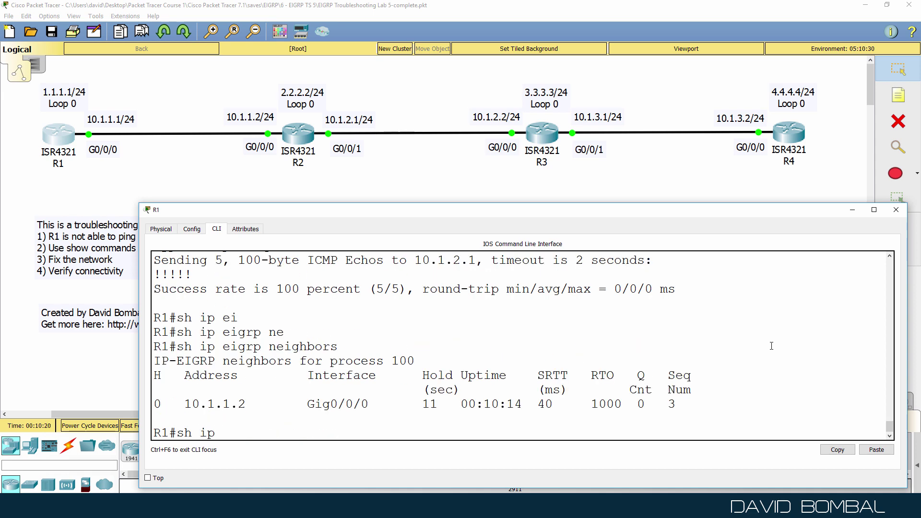
type("ei")
key("Tab")
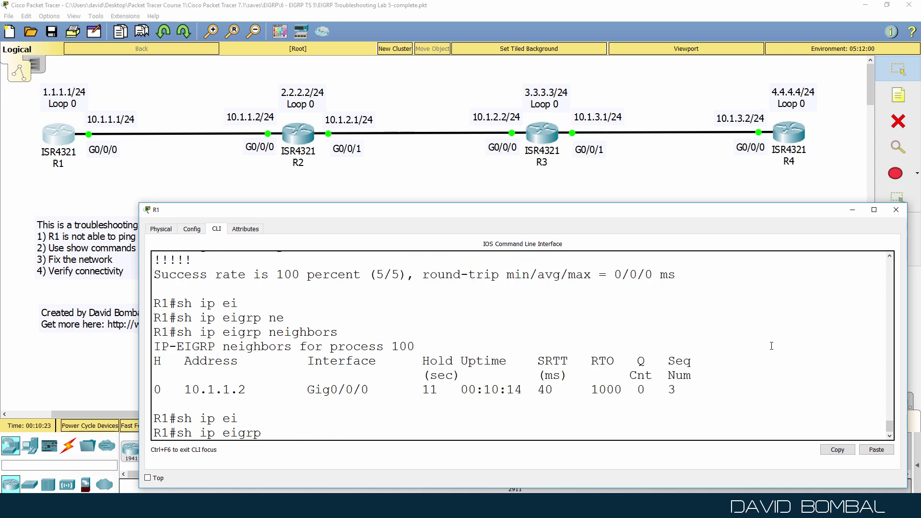
type("to")
key("Tab")
key("Return")
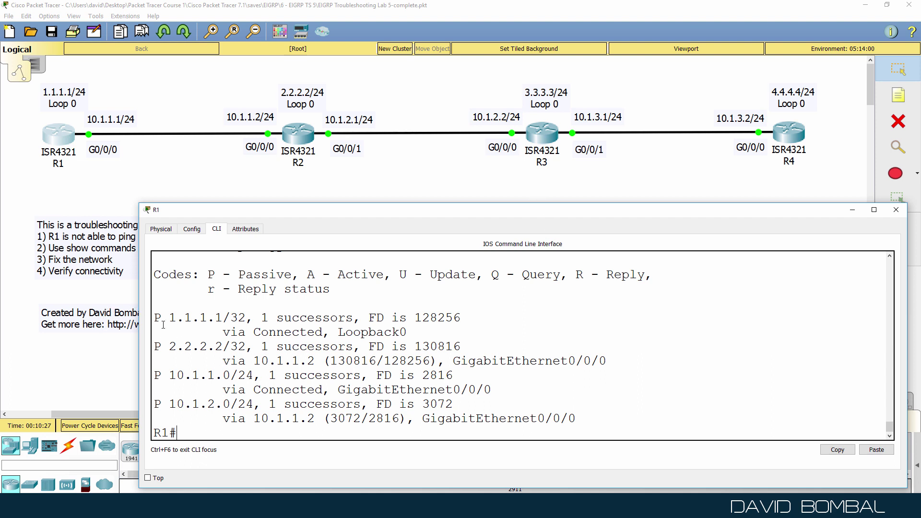
left_click_drag(159, 335, 639, 422)
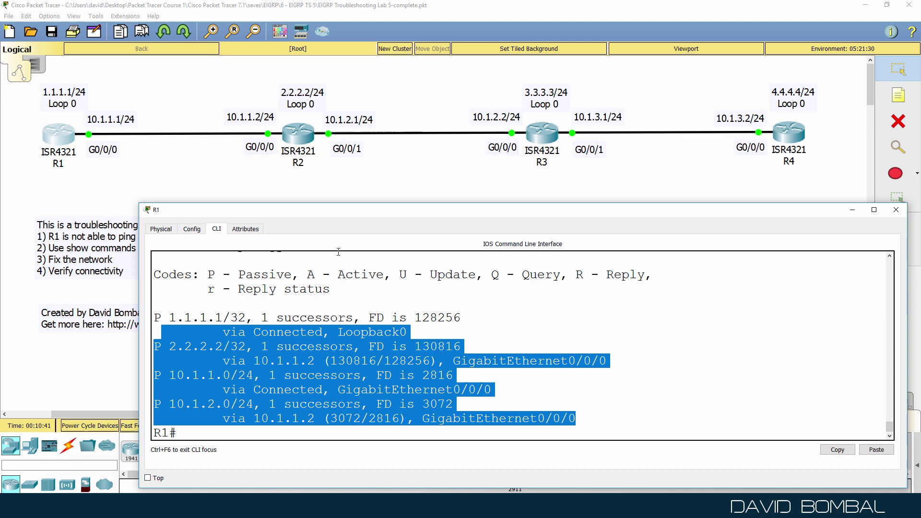
Step: Ping 10.1.2.1, then 10.1.2.2, which only times out
type("ping 10.1.")
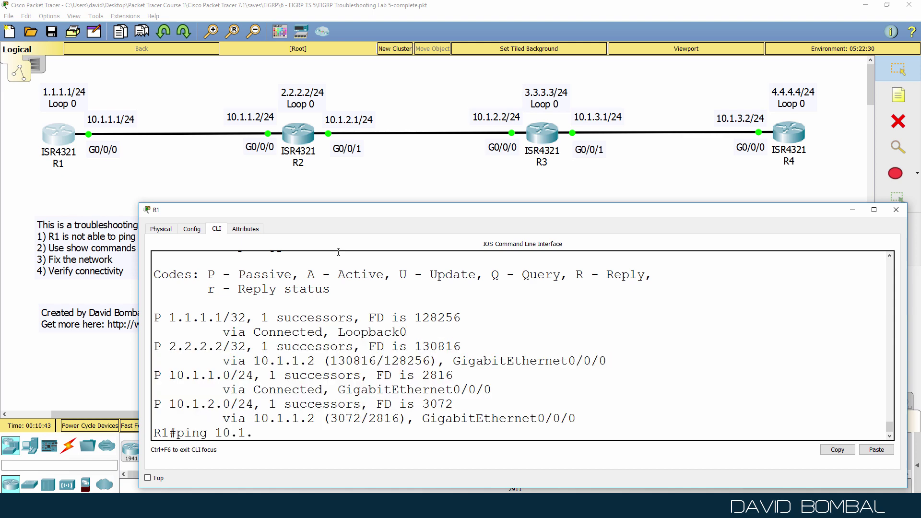
type("2.1")
key("Return")
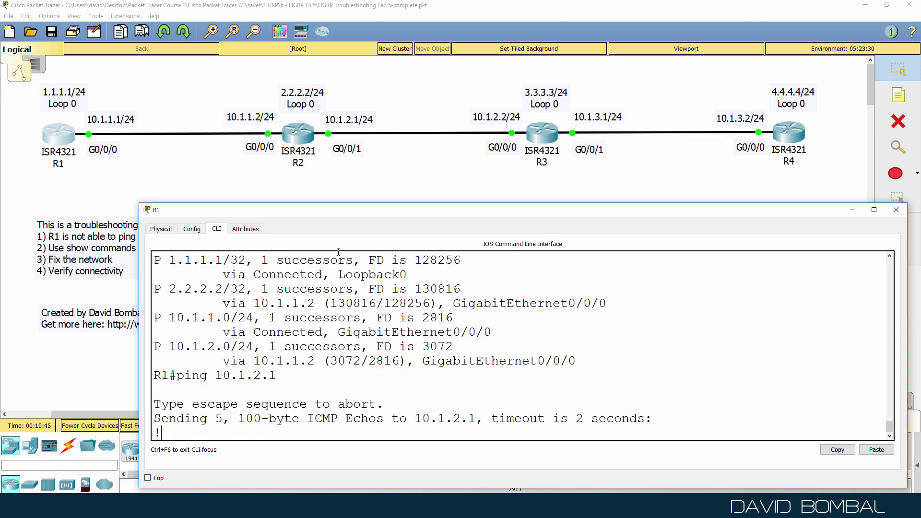
key("Up")
key("BackSpace")
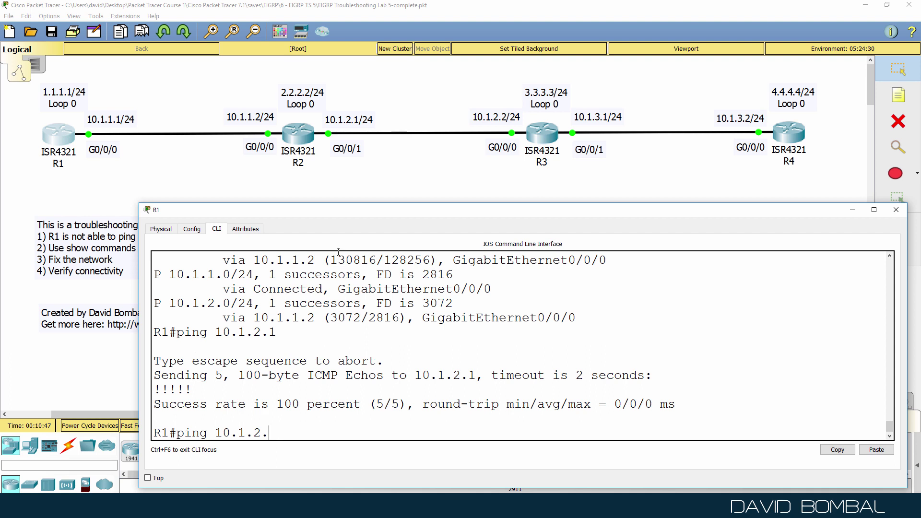
type("2")
key("Return")
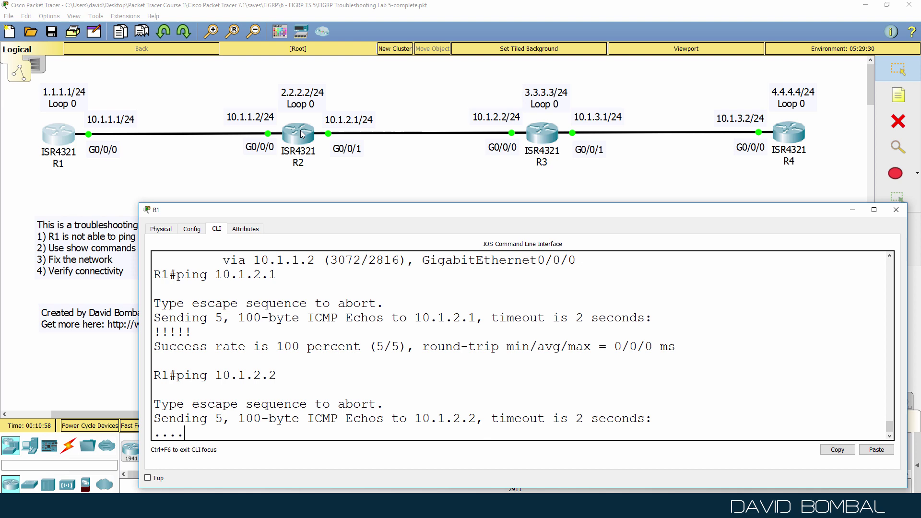
Step: Open R2's CLI and enter privileged mode
left_click(302, 133)
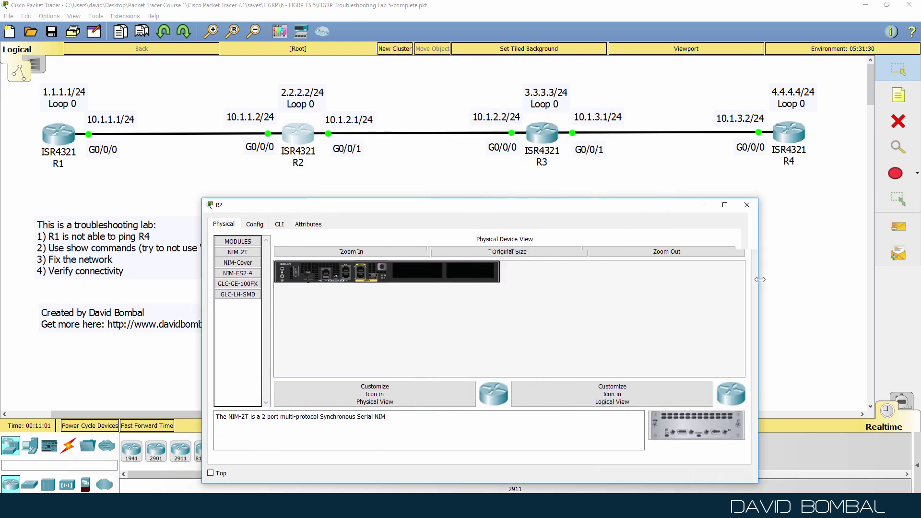
left_click(280, 224)
key("Return")
key("Return")
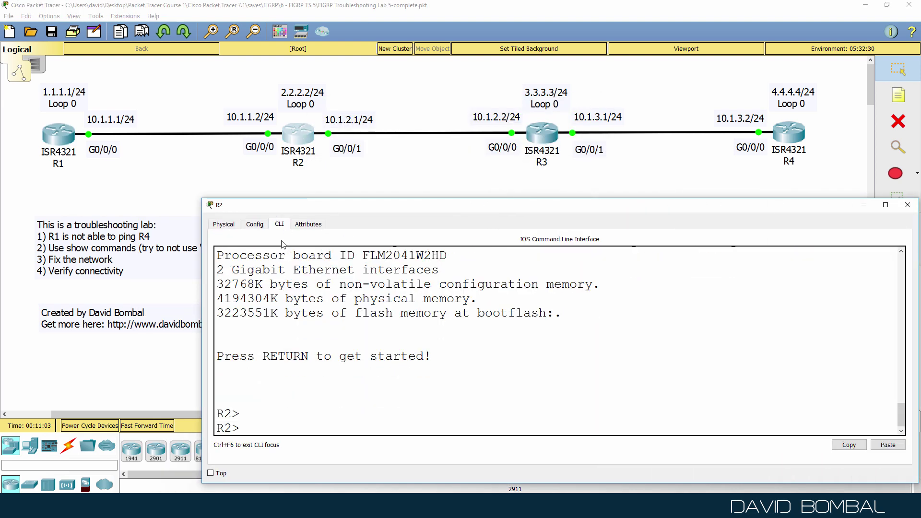
type("en")
key("Return")
Step: List R2's EIGRP neighbours and ping R3's 10.1.2.2 from R2
type("show ")
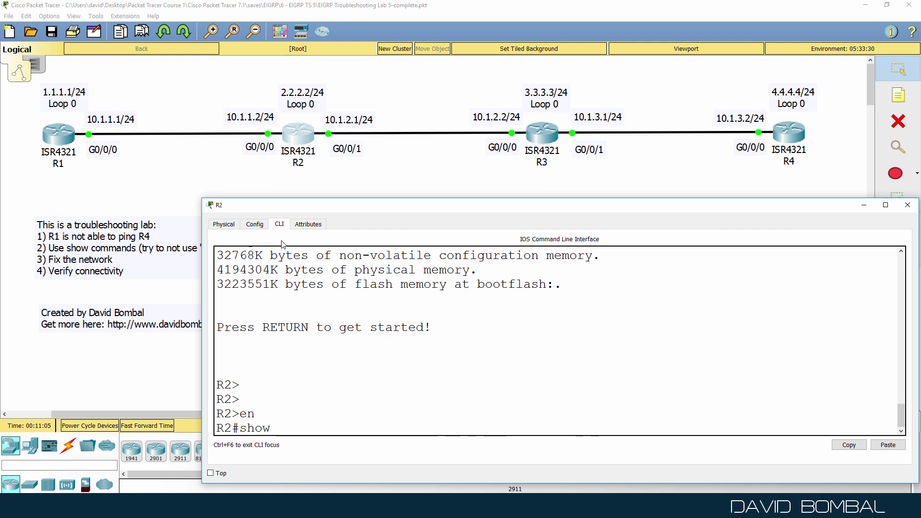
type("ip ei")
key("Tab")
type("ne")
key("Tab")
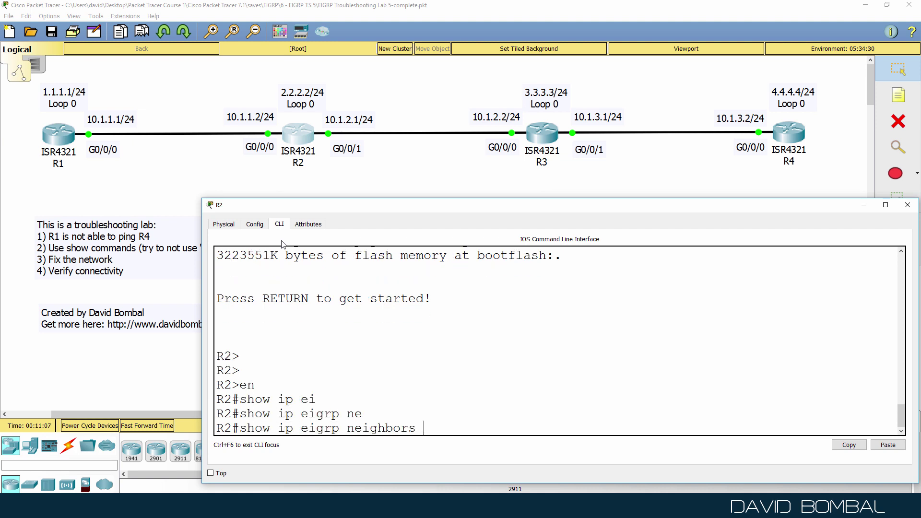
key("Return")
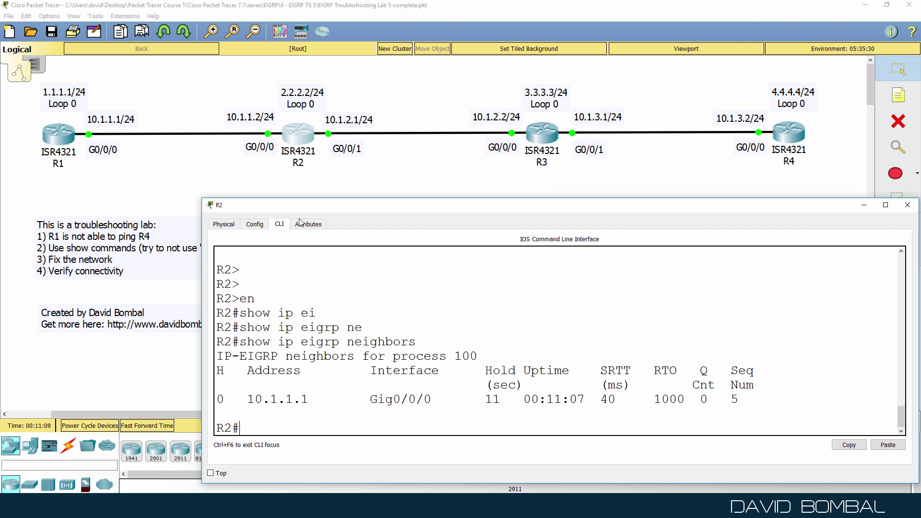
left_click_drag(315, 209, 297, 212)
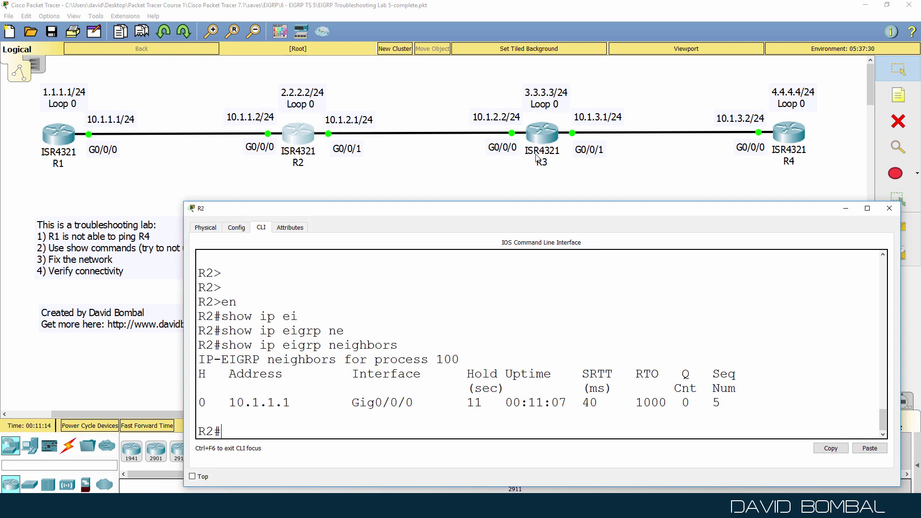
type("ping")
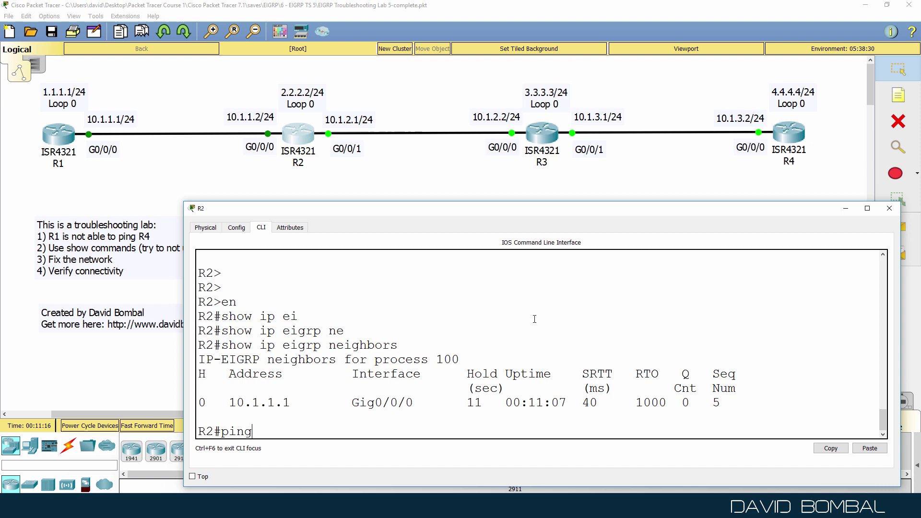
type(" 10.1.2.2")
key("Return")
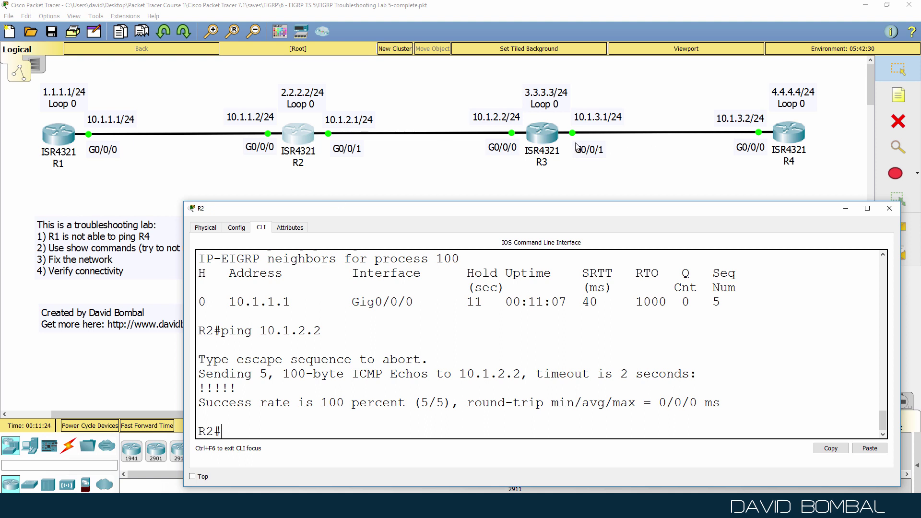
Step: Show R2's EIGRP interfaces and mark Gig0/0/1 as having zero peers
type("show ip ei")
key("Tab")
type("in")
key("Tab")
key("Return")
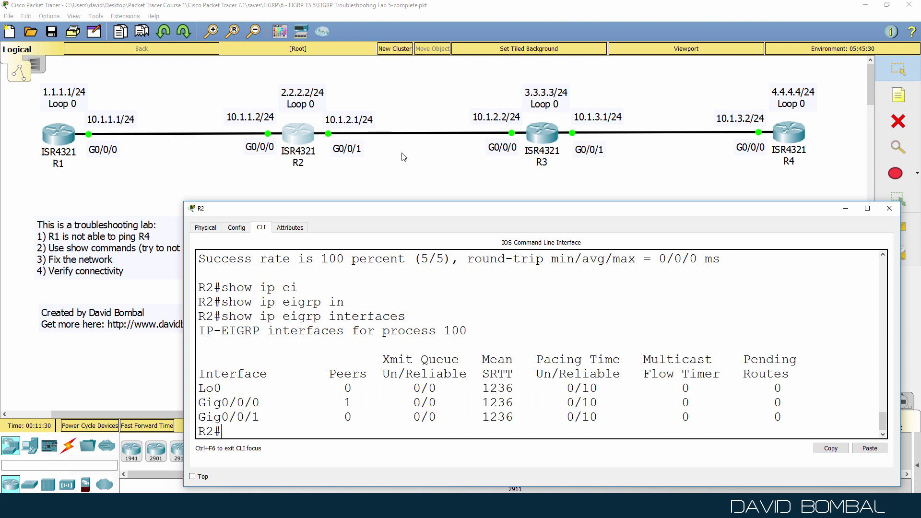
left_click_drag(275, 417, 164, 423)
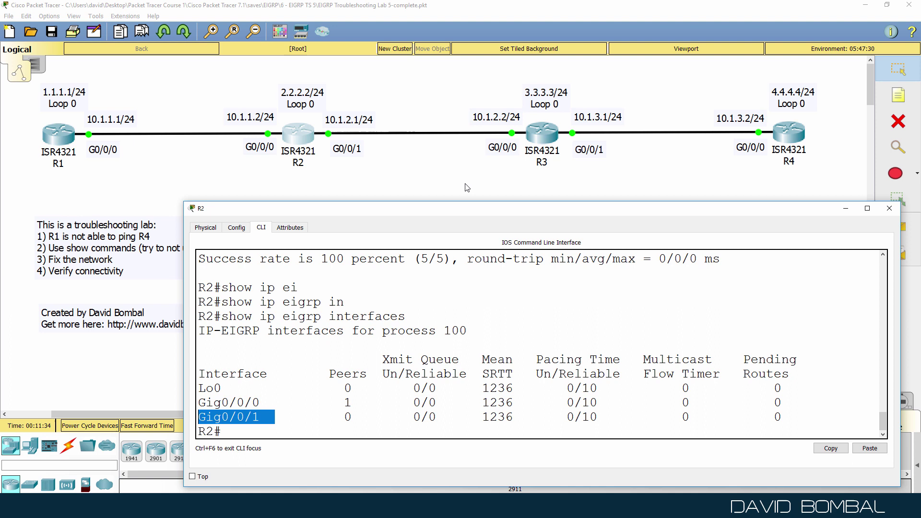
Step: List R2's EIGRP neighbours again, showing only 10.1.1.1
type("show ip ei")
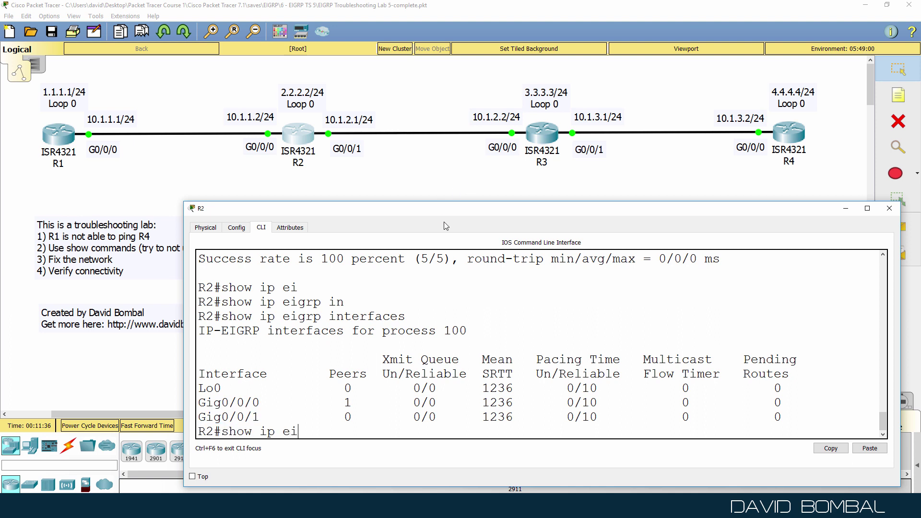
key("Tab")
type("ne")
key("Tab")
key("Return")
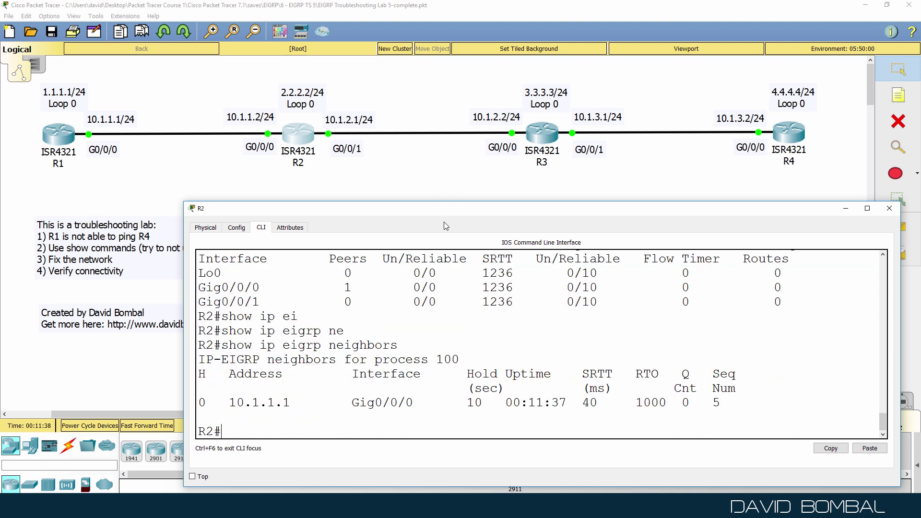
Step: Show R2's routing protocols, routing for networks 10.0.0.0 and 2.0.0.0, and reposition its console
type("show ip prot")
key("Tab")
key("Return")
scroll(484, 321, "up", 5)
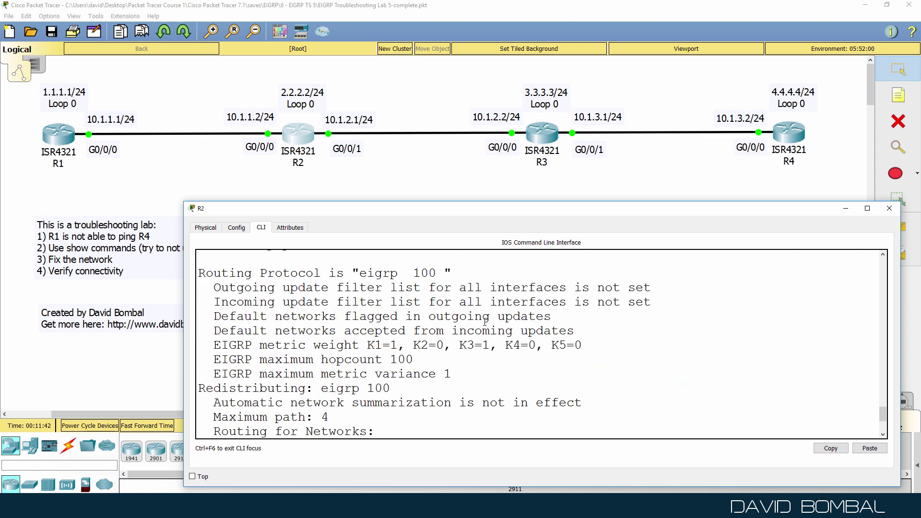
left_click_drag(477, 330, 315, 288)
left_click_drag(349, 211, 195, 186)
scroll(270, 342, "down", 4)
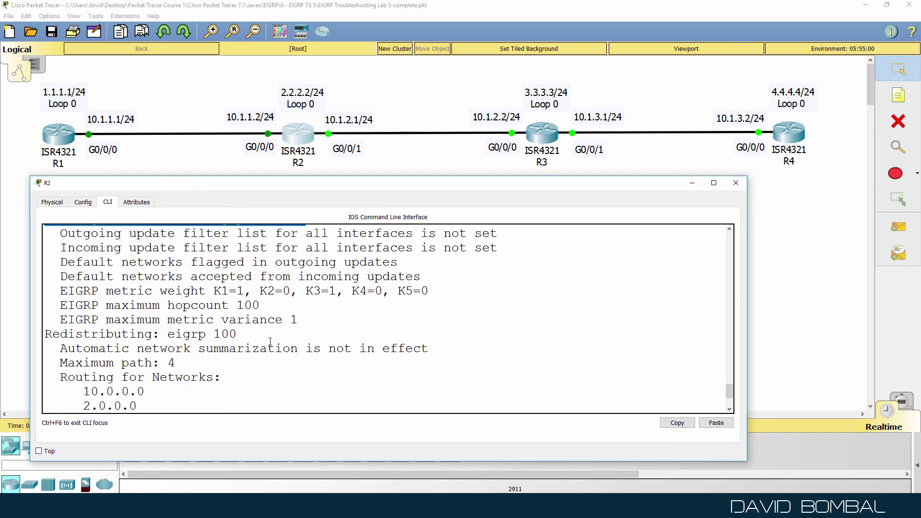
left_click_drag(45, 319, 66, 357)
scroll(171, 355, "down", 1)
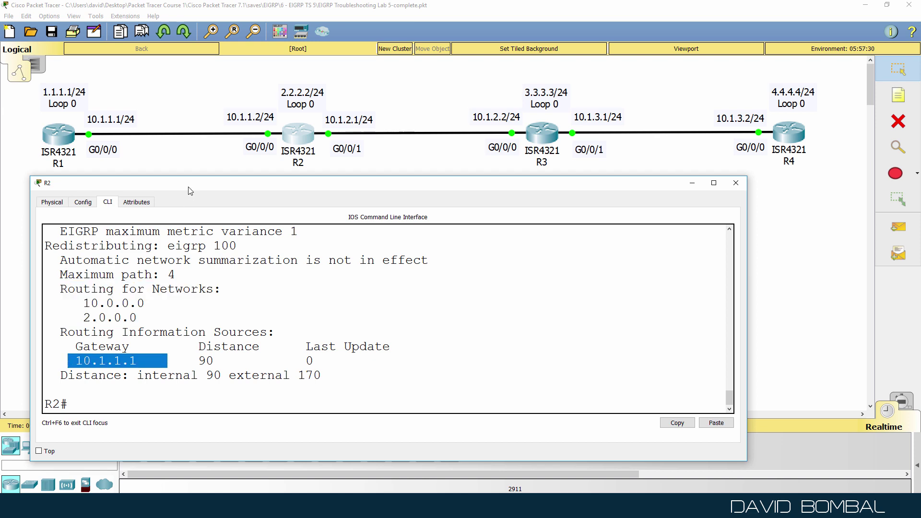
left_click_drag(190, 191, 185, 211)
Step: Open R3's CLI and enter privileged mode
left_click(534, 139)
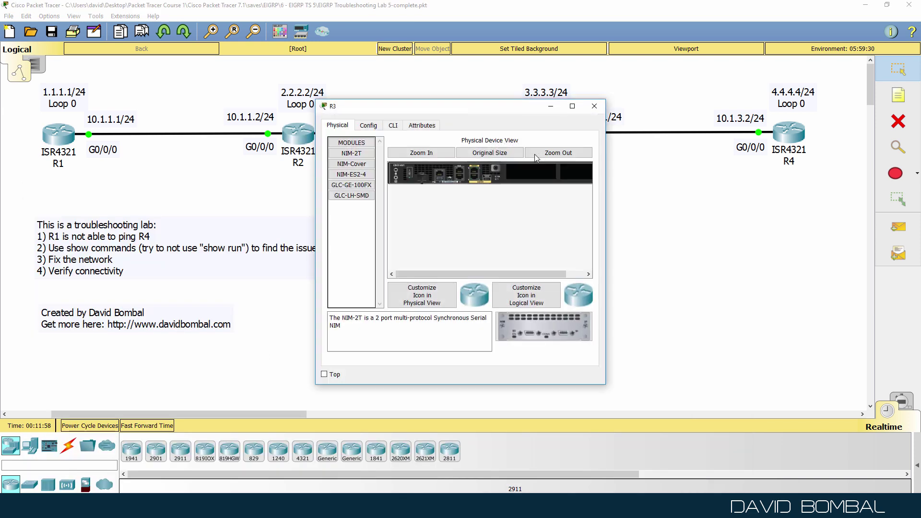
left_click(393, 125)
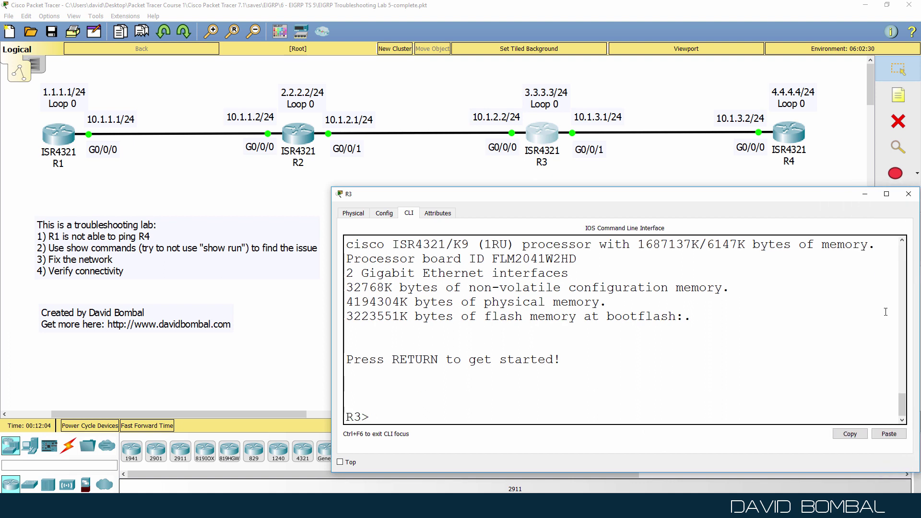
type("en")
key("Return")
Step: Run show ip eigrp neighbors on R3, which lists no neighbours
type("sh ip eie")
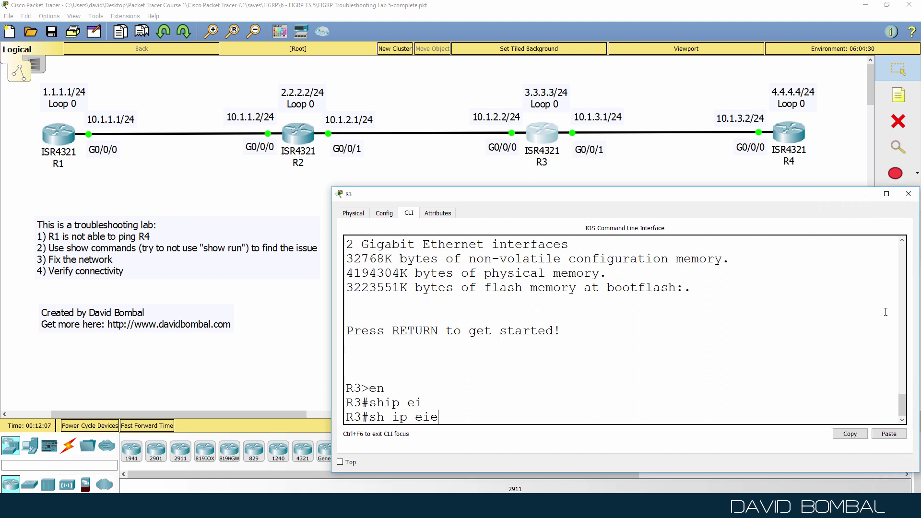
key("Tab")
key("BackSpace")
type("g")
key("Tab")
type("r")
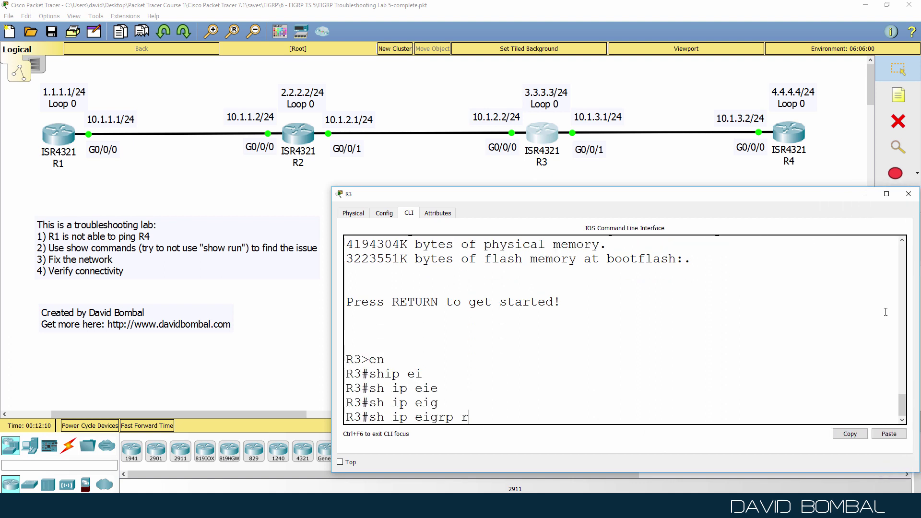
key("BackSpace")
type("ne")
key("Tab")
key("Return")
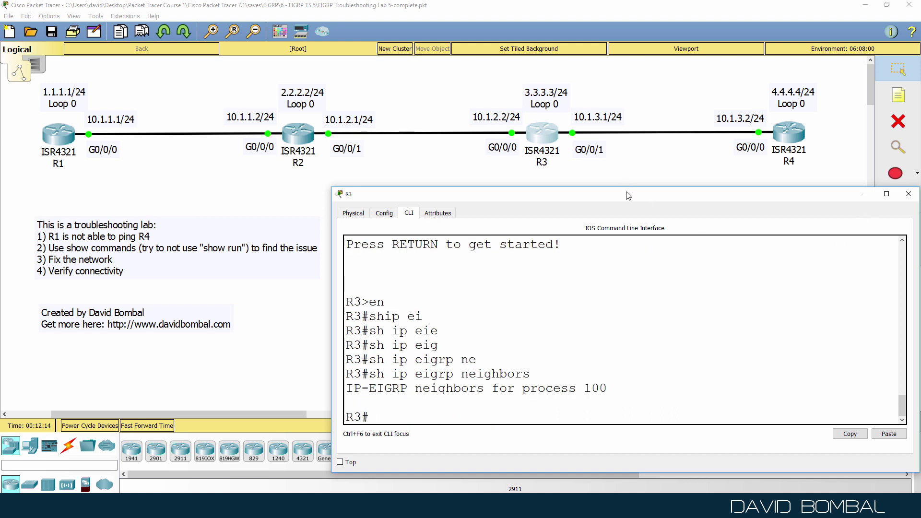
left_click_drag(629, 196, 599, 206)
Step: Show R3's EIGRP interfaces, marking Lo0 as the only one with 0 peers
type("show")
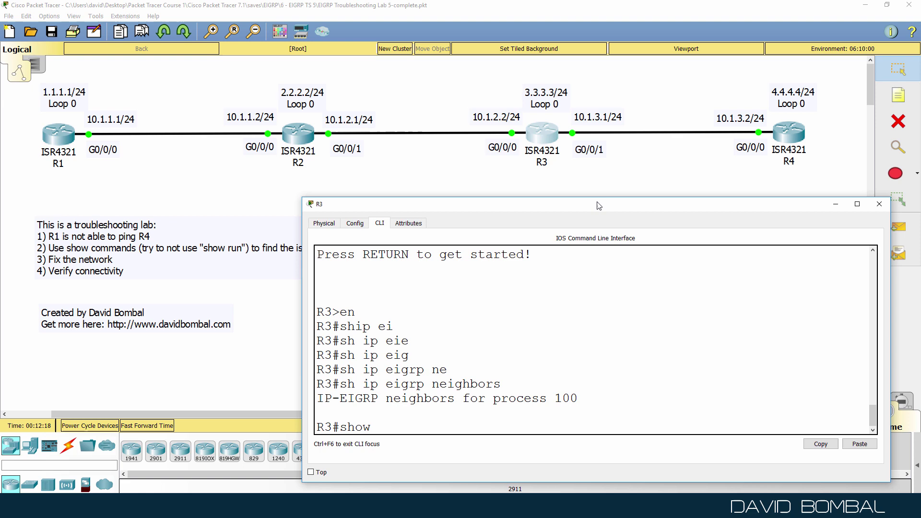
type(" ip ei")
key("Tab")
type("in")
key("Tab")
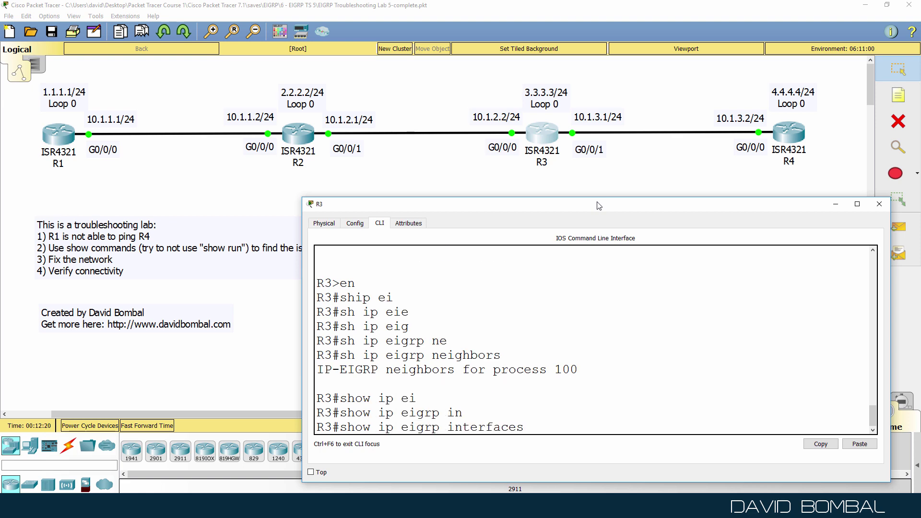
key("Return")
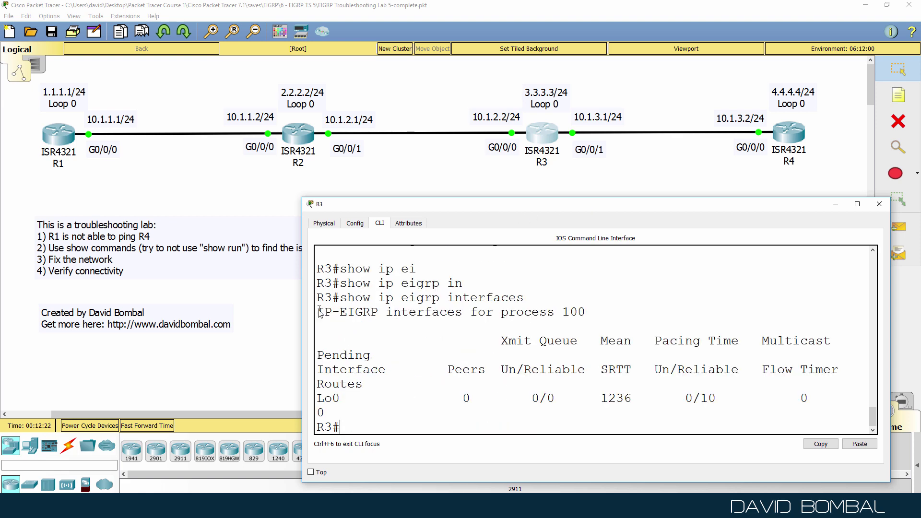
left_click_drag(302, 314, 207, 322)
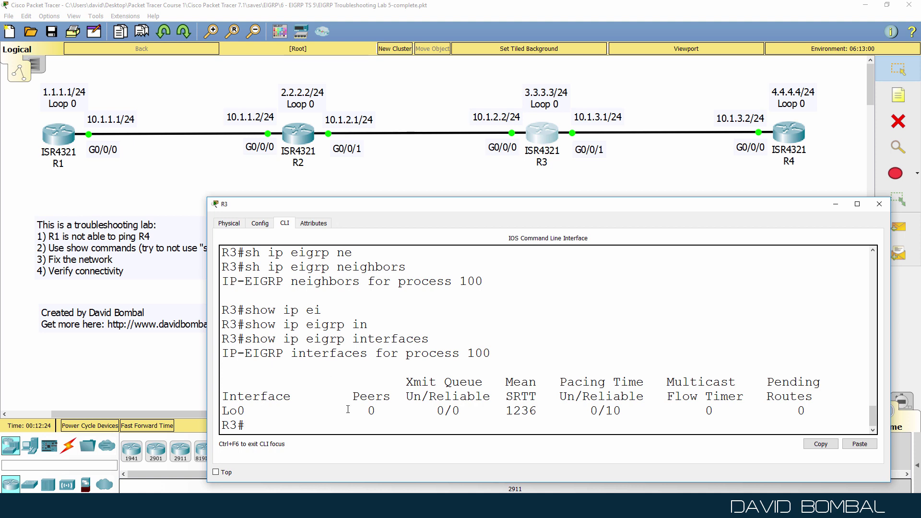
left_click_drag(276, 414, 210, 398)
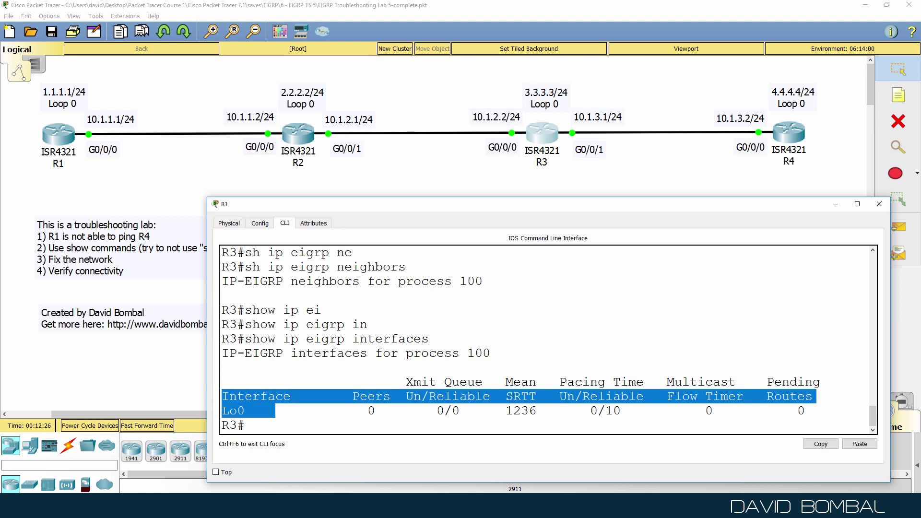
left_click_drag(528, 286, 362, 288)
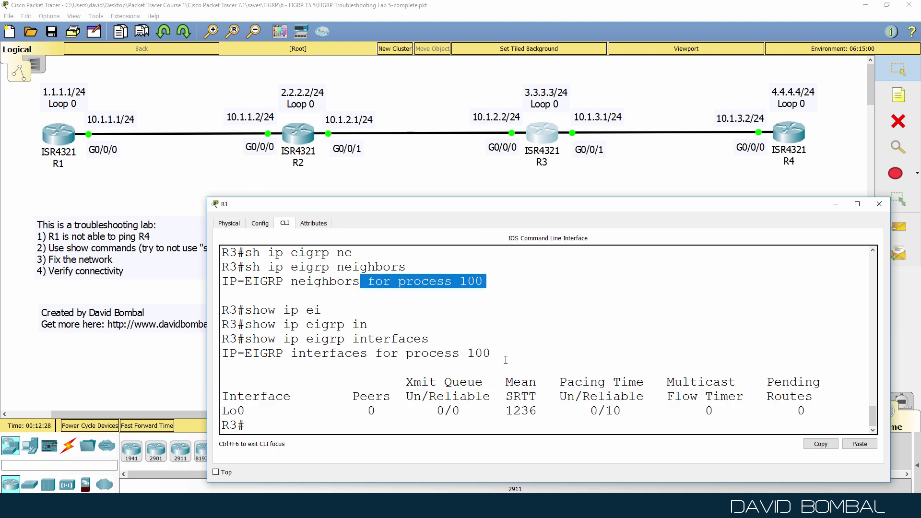
left_click_drag(506, 360, 352, 355)
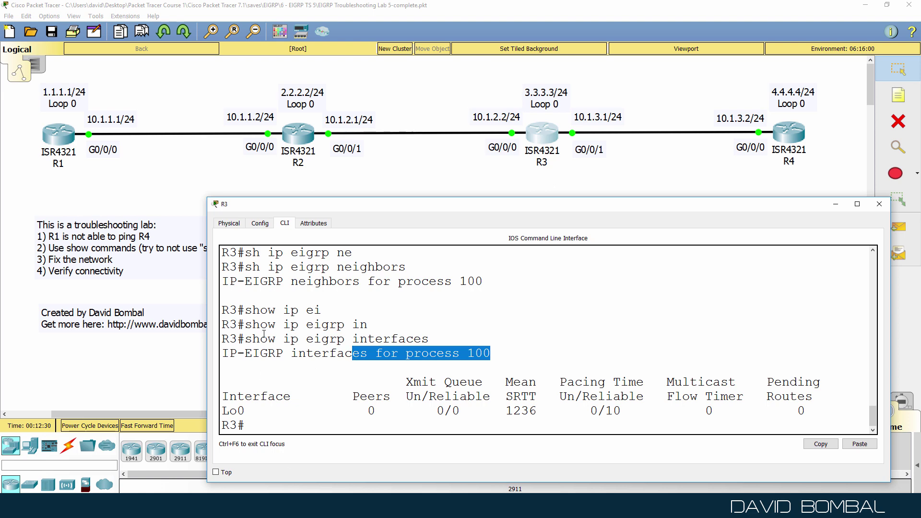
Step: Compare R2's routing protocol output with R3's interface table listing only Lo0
left_click(318, 482)
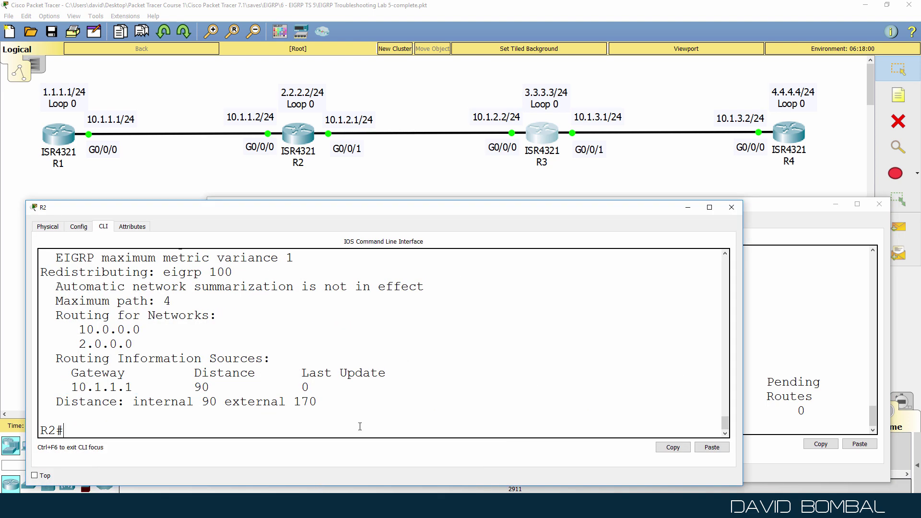
scroll(343, 407, "up", 3)
scroll(343, 407, "up", 2)
left_click_drag(333, 360, 2, 335)
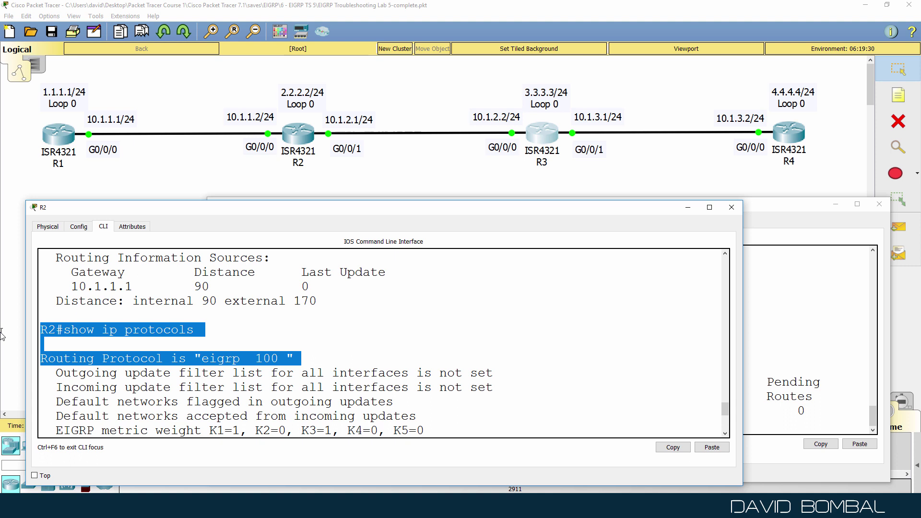
left_click(778, 218)
left_click(459, 350)
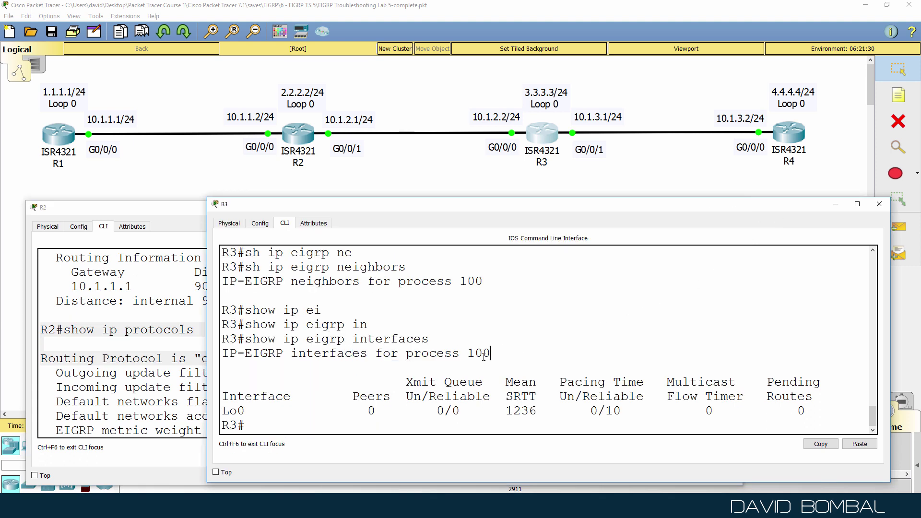
left_click_drag(484, 355, 194, 346)
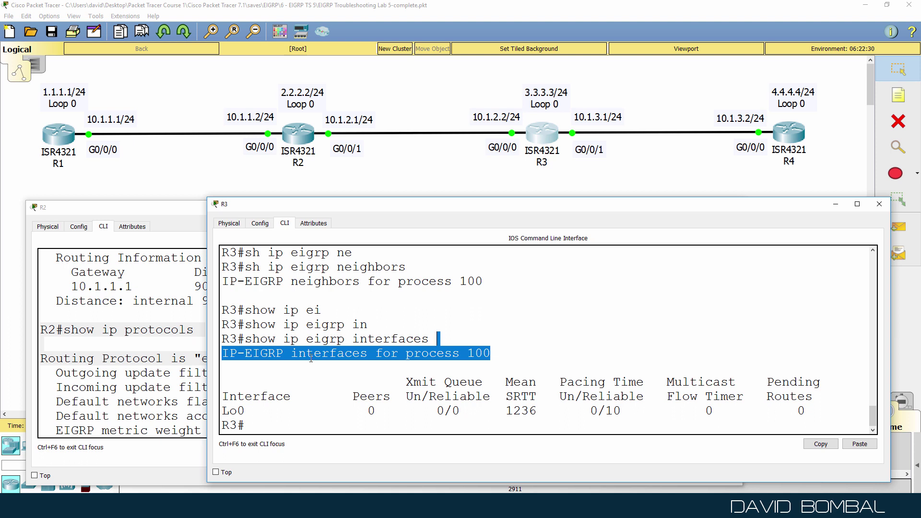
left_click_drag(311, 368, 398, 461)
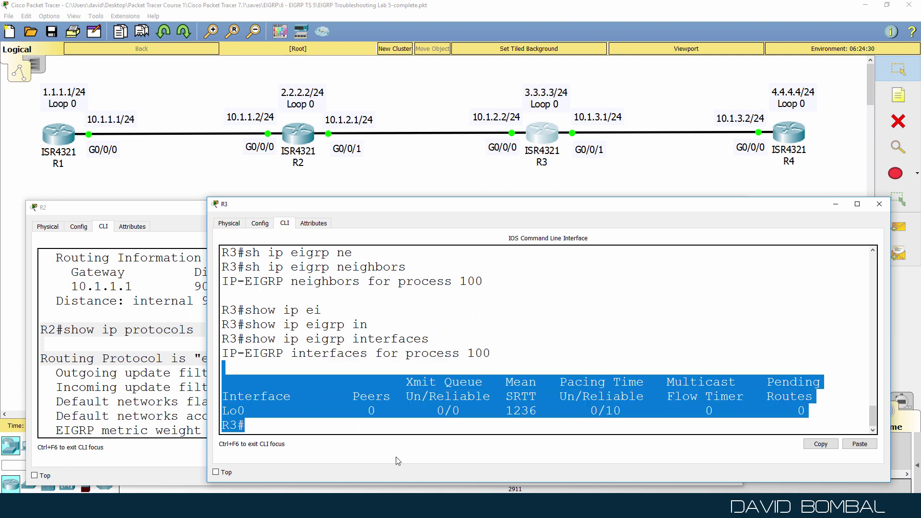
Step: Run show ip protocols on R3 and enlarge its console to show the output
type("sh ")
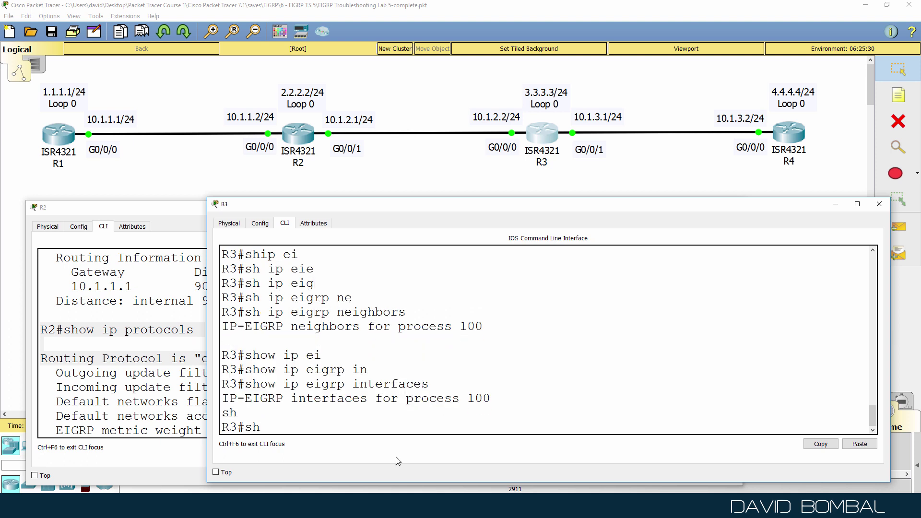
type("ip pro")
key("Tab")
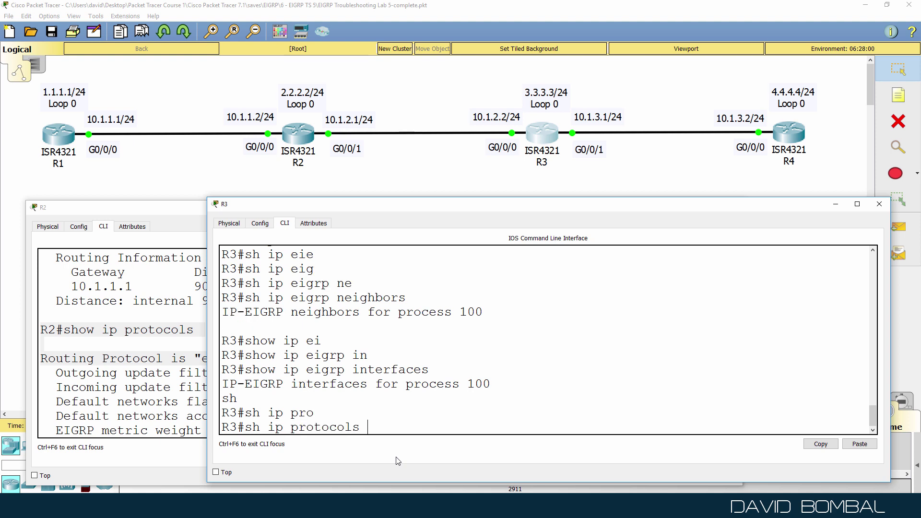
key("Return")
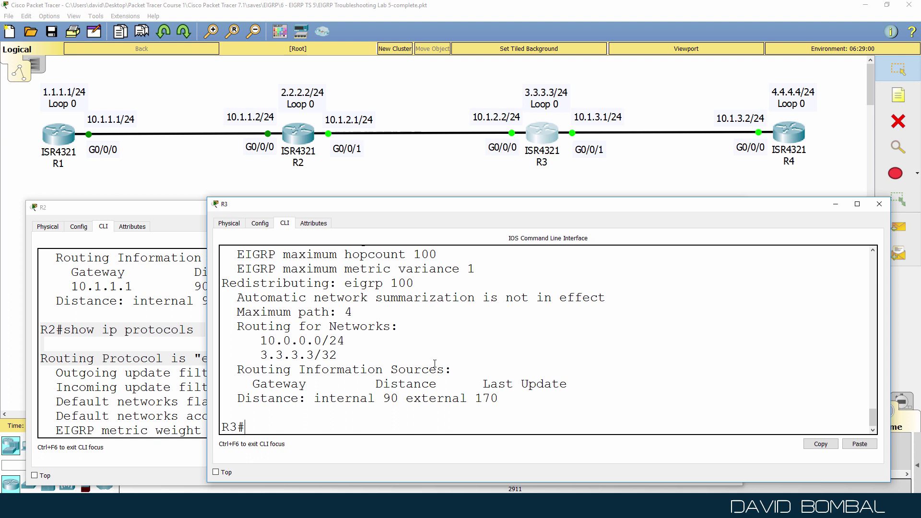
left_click_drag(419, 198, 416, 117)
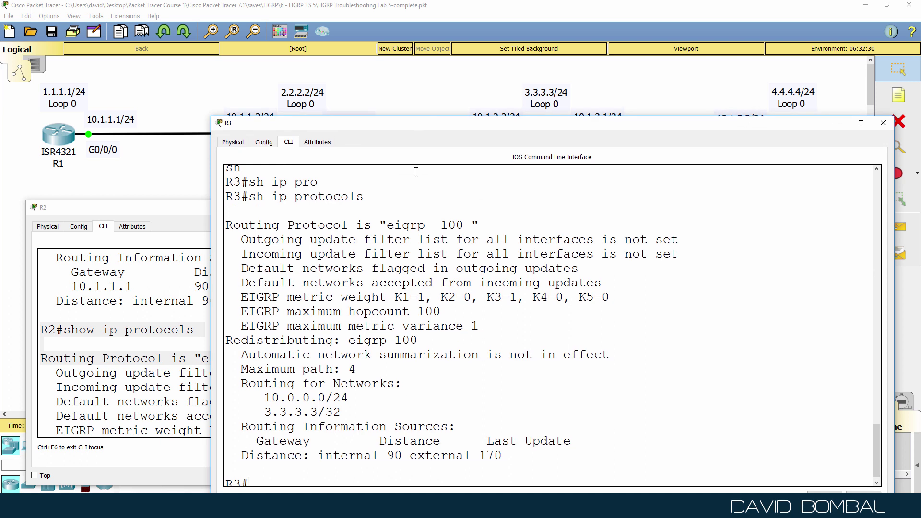
left_click_drag(397, 189, 229, 189)
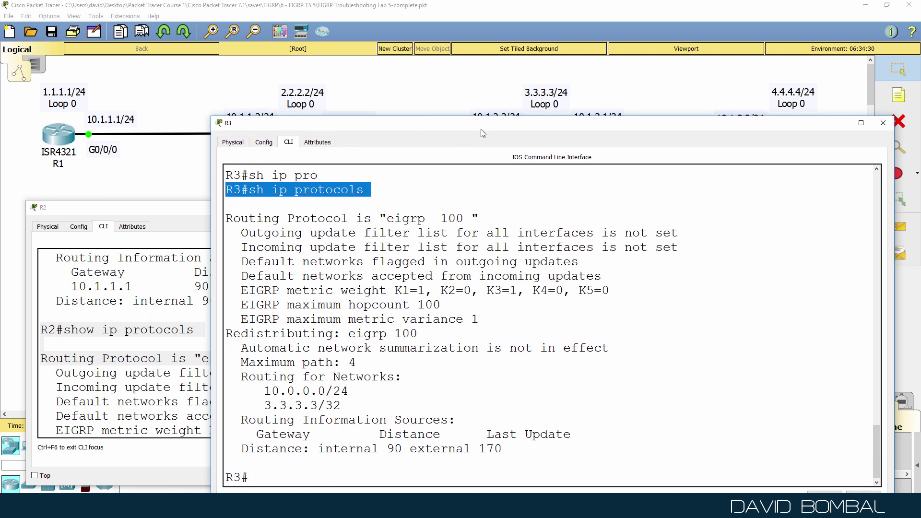
Step: Highlight R3's advertised 10.0.0.0/24 network lines and start typing a debug eigrp command
left_click_drag(481, 129, 485, 161)
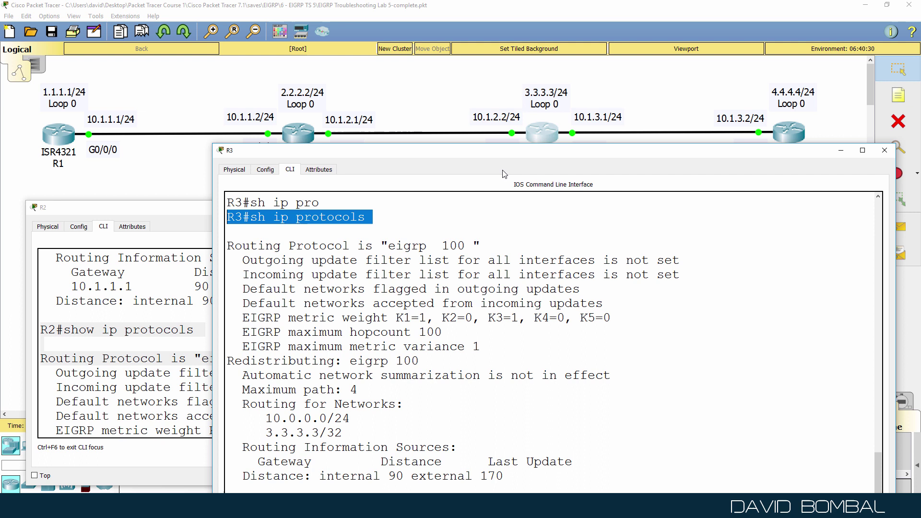
left_click(406, 418)
left_click_drag(340, 415, 225, 398)
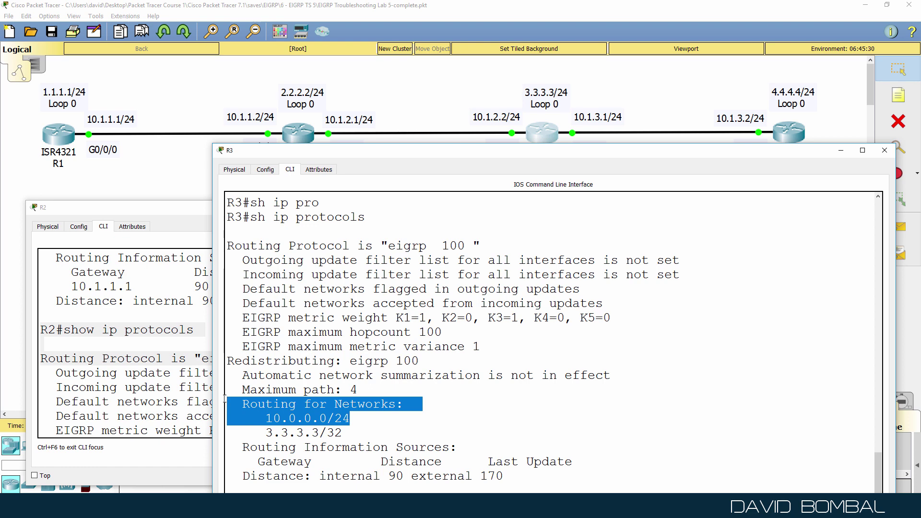
mouse_move(450, 159)
left_mouse_down()
mouse_move(444, 119)
mouse_move(447, 158)
left_mouse_up()
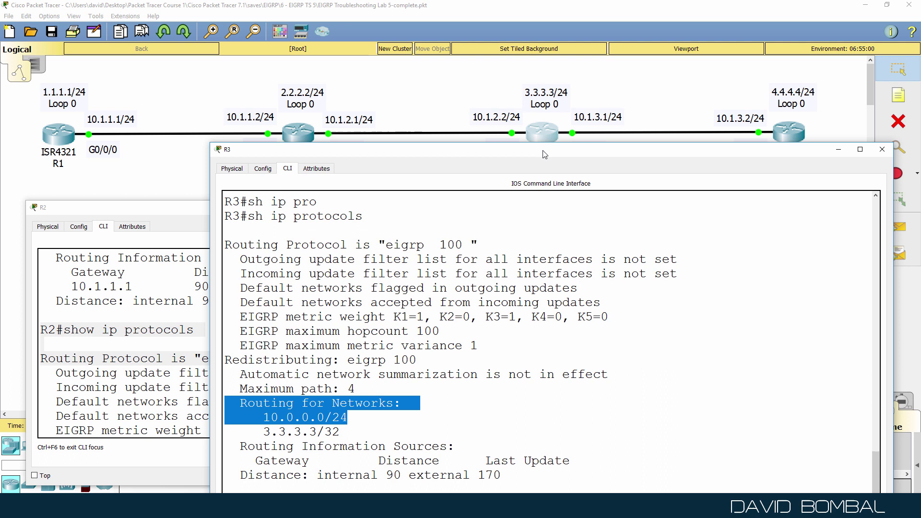
left_click_drag(545, 154, 539, 104)
type("debug")
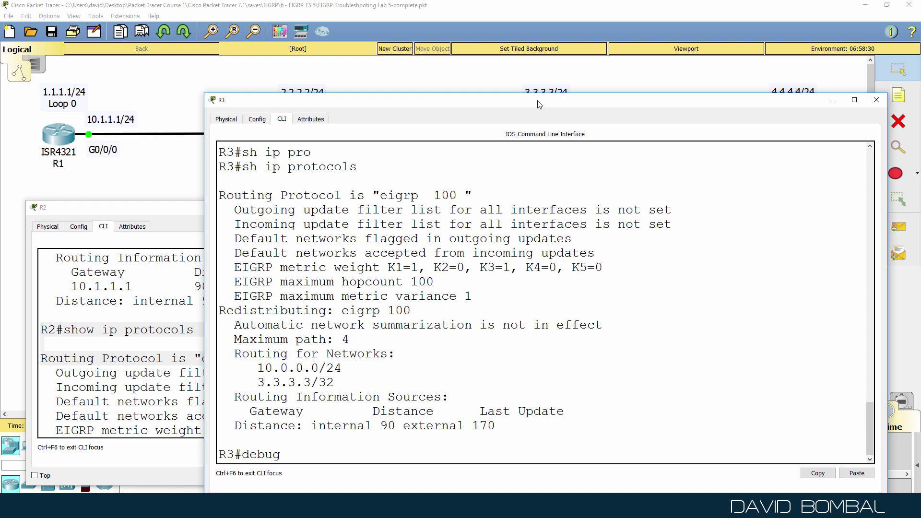
type(" ei")
Step: Start EIGRP packet debugging on R3 with 'debug eigrp packets'
key("Tab")
type("pa")
key("Tab")
key("Return")
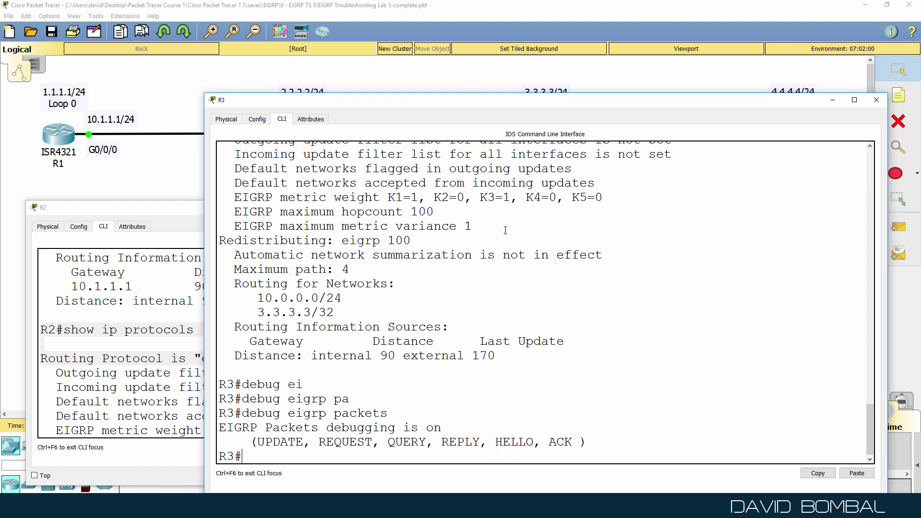
Step: Enable 'logging console' on R3 in global configuration, then return to privileged mode
type("conf t")
key("Return")
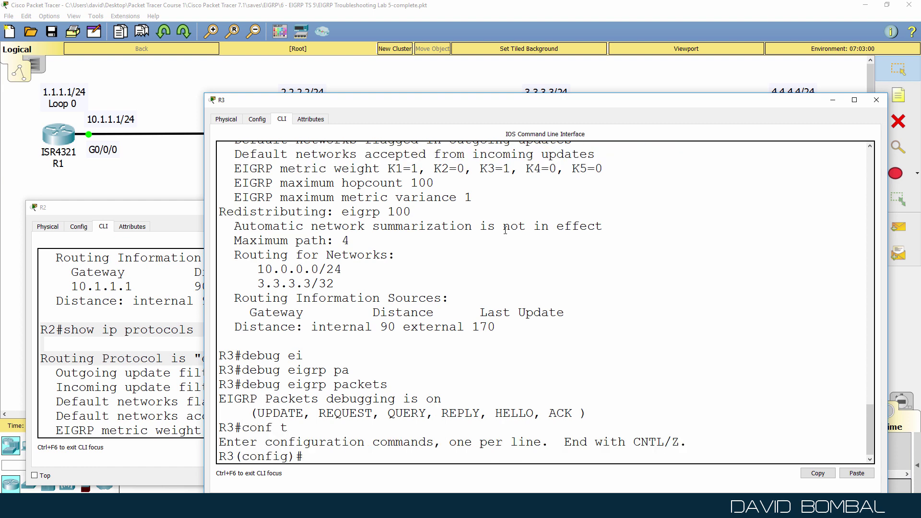
type("logg")
key("Tab")
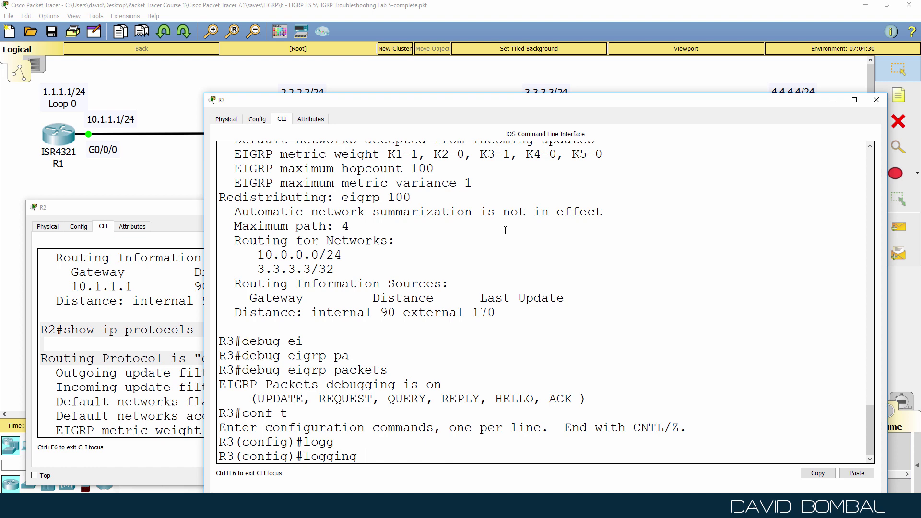
type("con")
key("Tab")
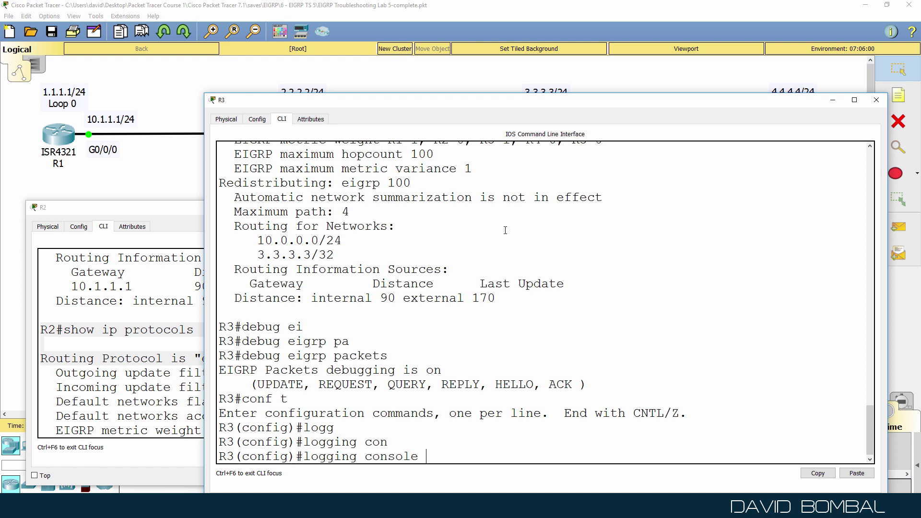
key("Return")
type("end")
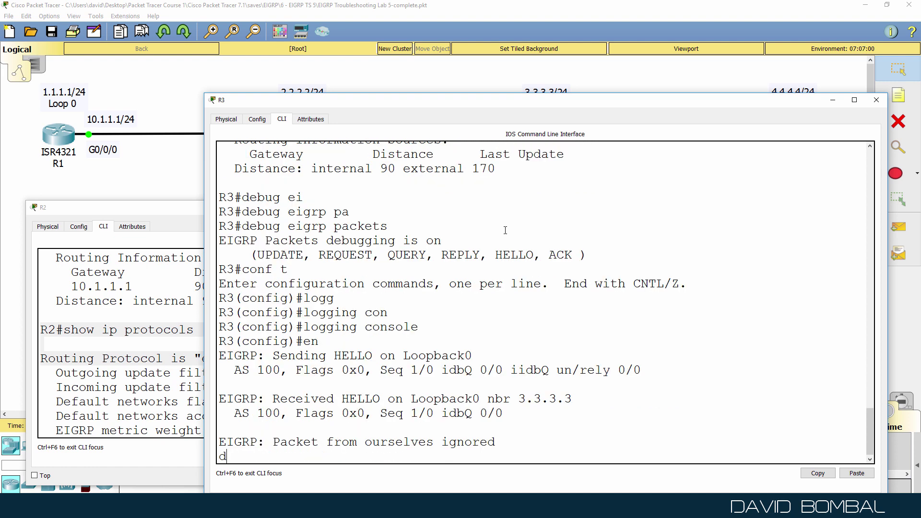
key("Return")
Step: Rerun the EIGRP packet debug and highlight the Loopback0 hello send and receive lines
key("Up")
key("Up")
key("Return")
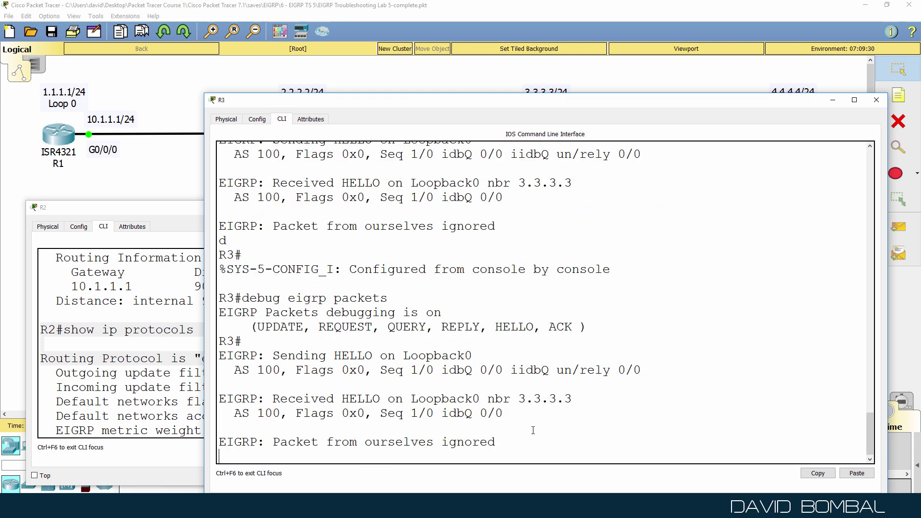
left_click_drag(504, 415, 173, 345)
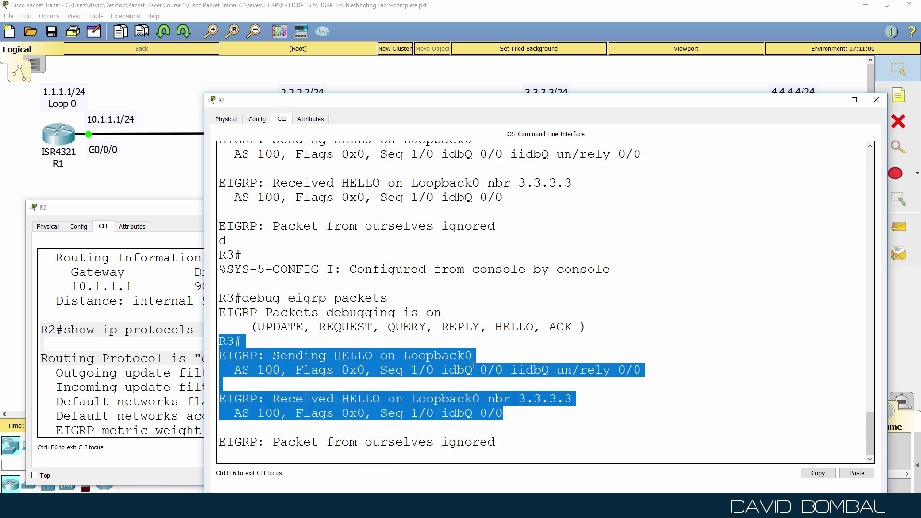
key("Return")
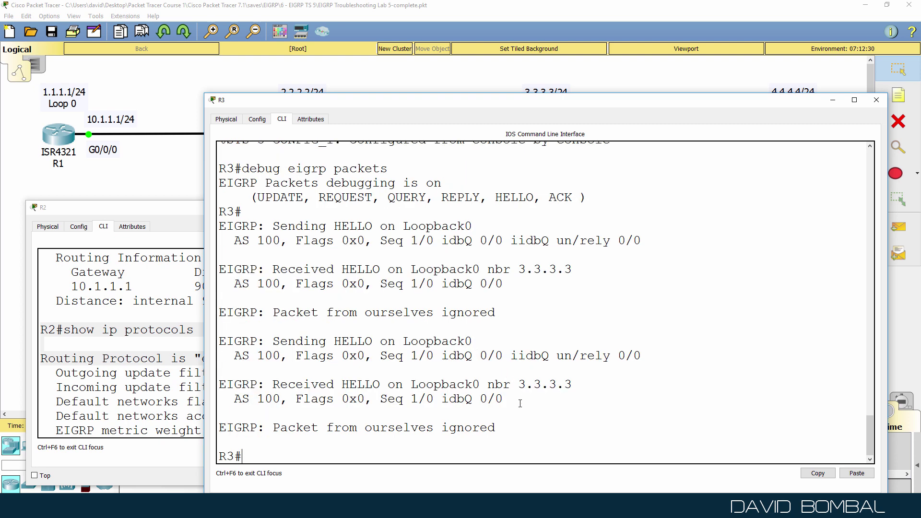
left_click_drag(528, 94, 531, 190)
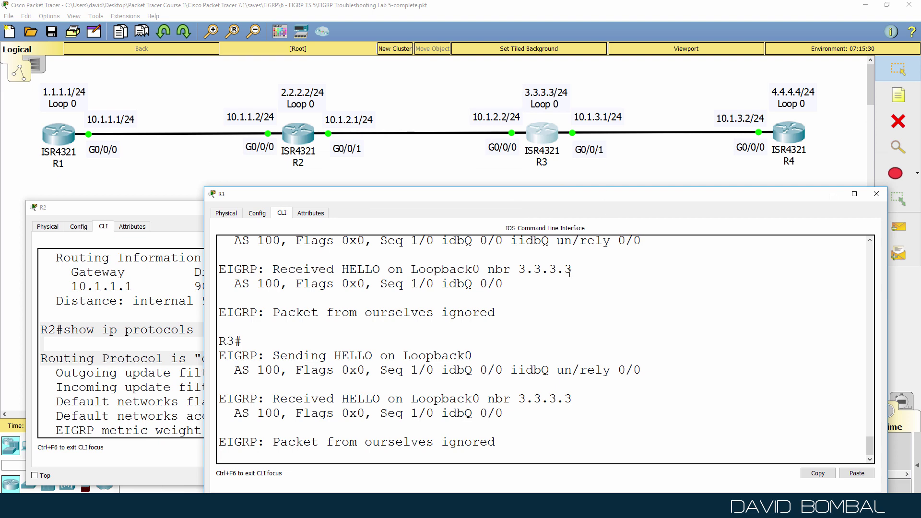
left_click_drag(548, 398, 269, 315)
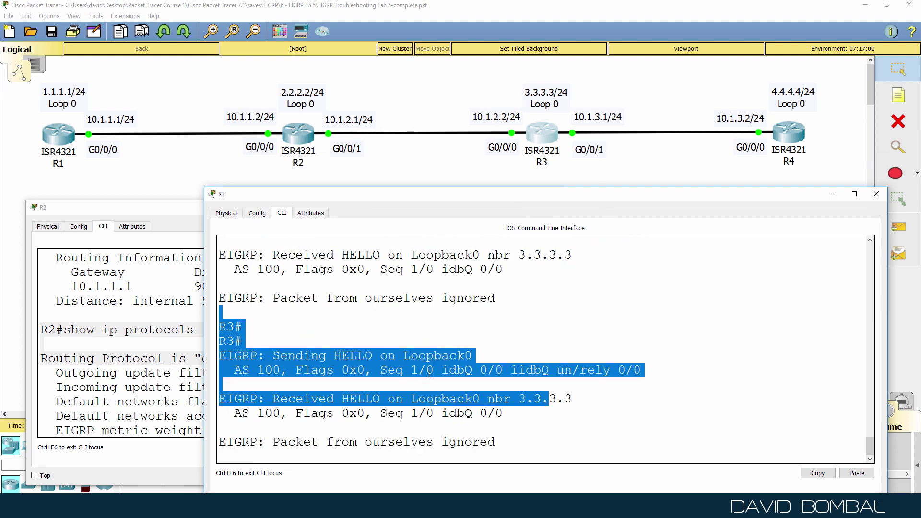
Step: Turn off all debugging on R3 with 'undebug all'
key("Return")
key("Return")
type("conf t")
key("Return")
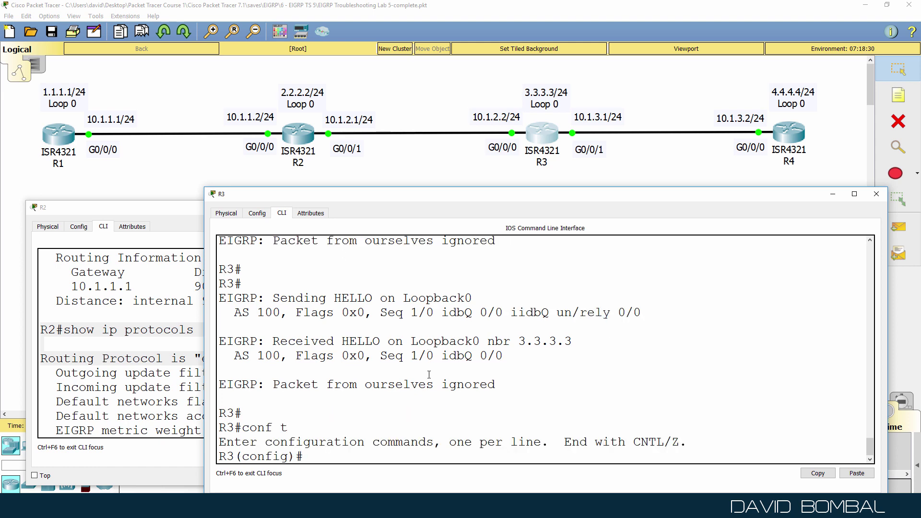
type("end")
key("Return")
key("Return")
type("un all")
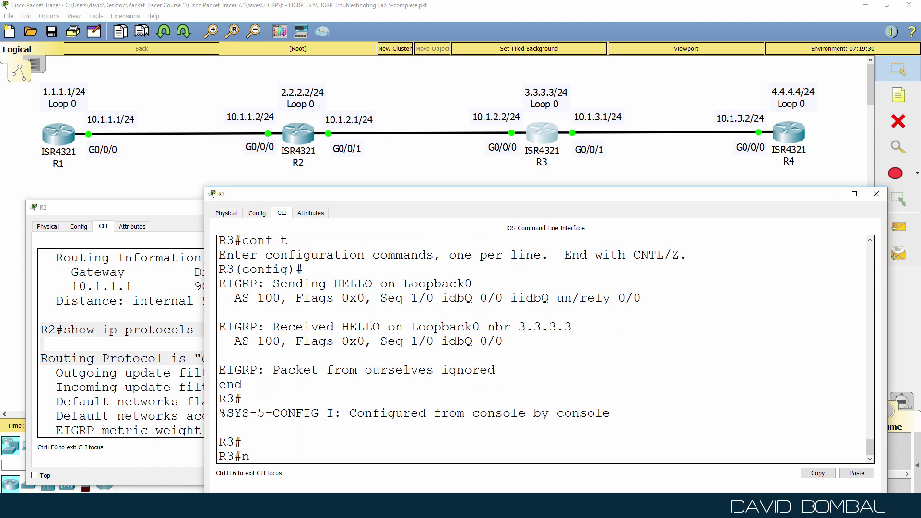
key("Return")
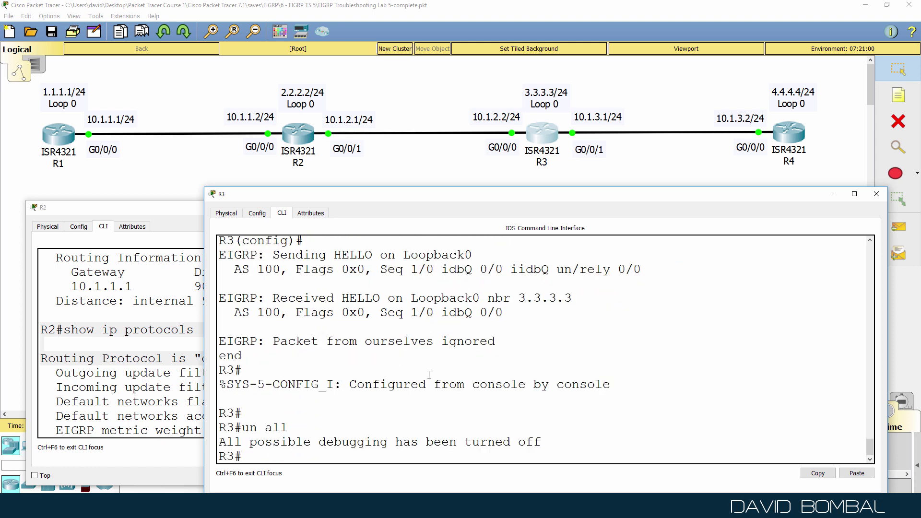
Step: Show R3's EIGRP interfaces and protocol summary, highlighting the 10.0.0.0/24 network entry
type("sh ip ei")
key("Tab")
type("i")
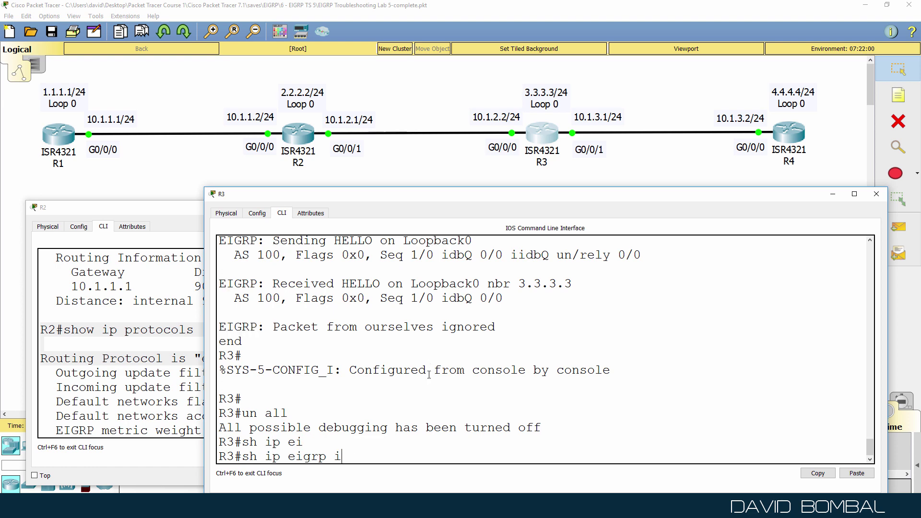
type("n")
key("Tab")
key("Return")
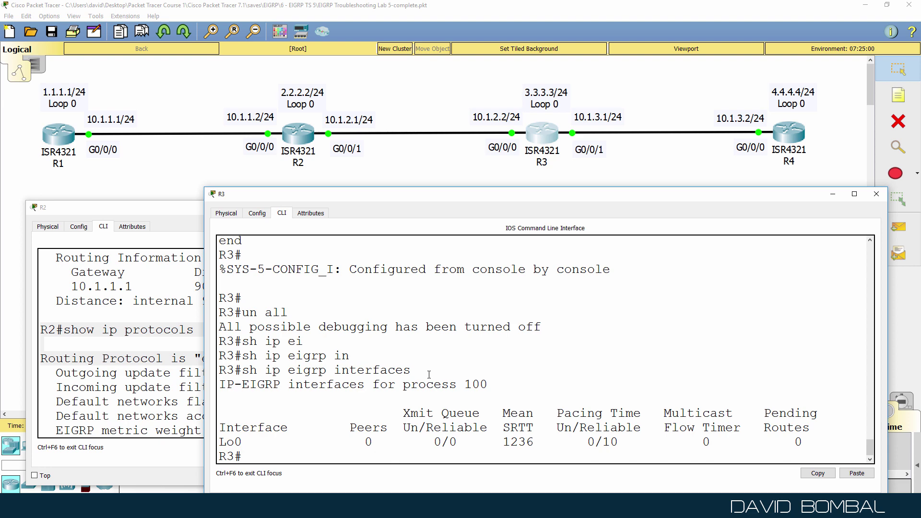
type("sh ip prot")
key("Return")
left_click_drag(342, 370, 159, 373)
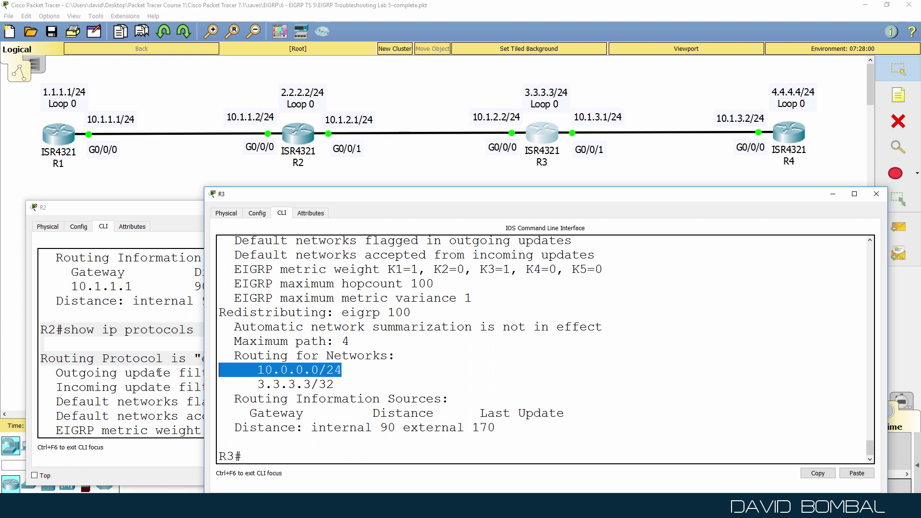
Step: Page R3's running configuration to router eigrp 100 and highlight network 10.0.0.0 0.0.0.255
type("sh ")
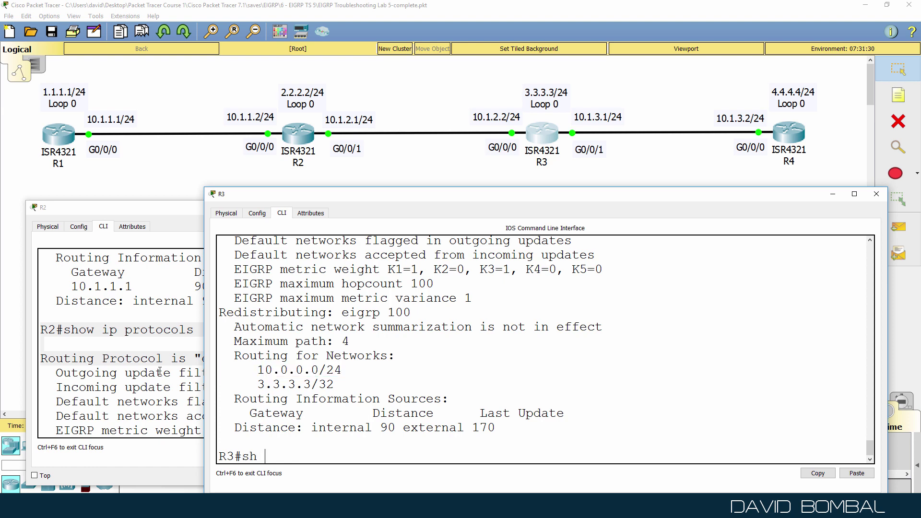
type("run | sec eigrp")
key("Return")
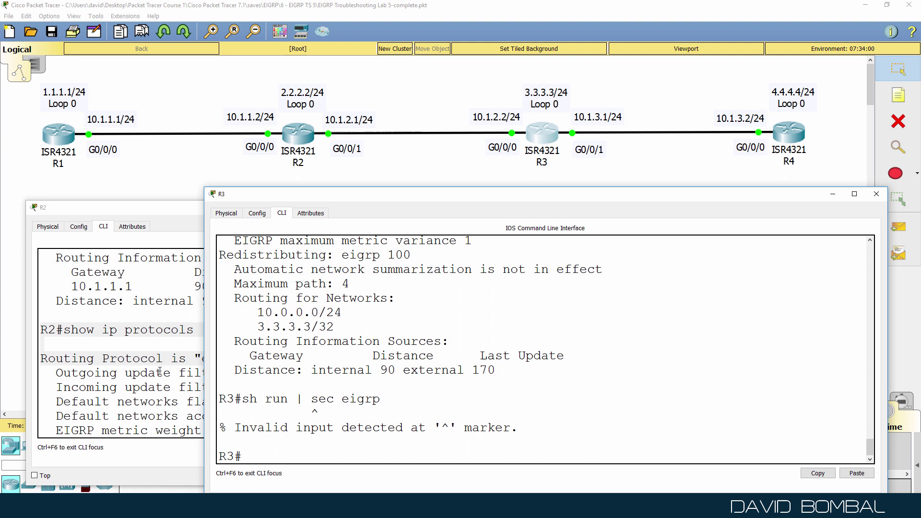
type("sh run")
key("Return")
key("space")
key("space")
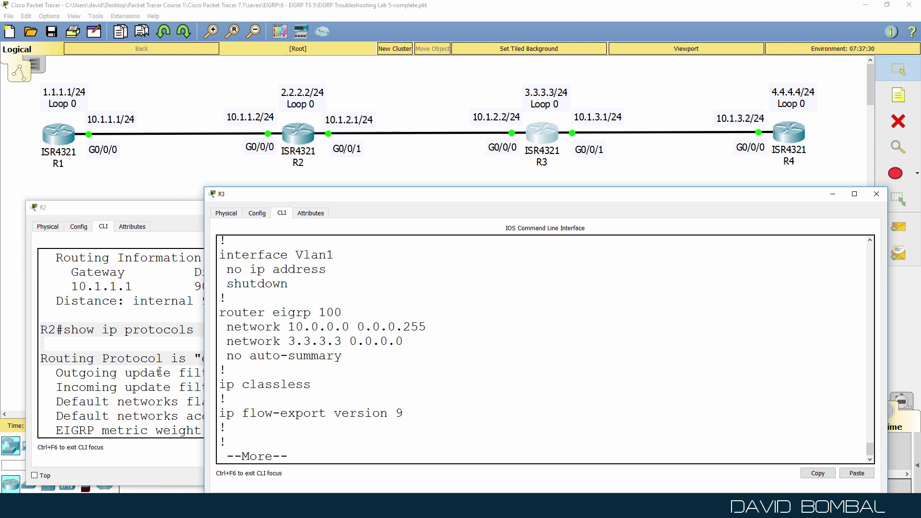
key("space")
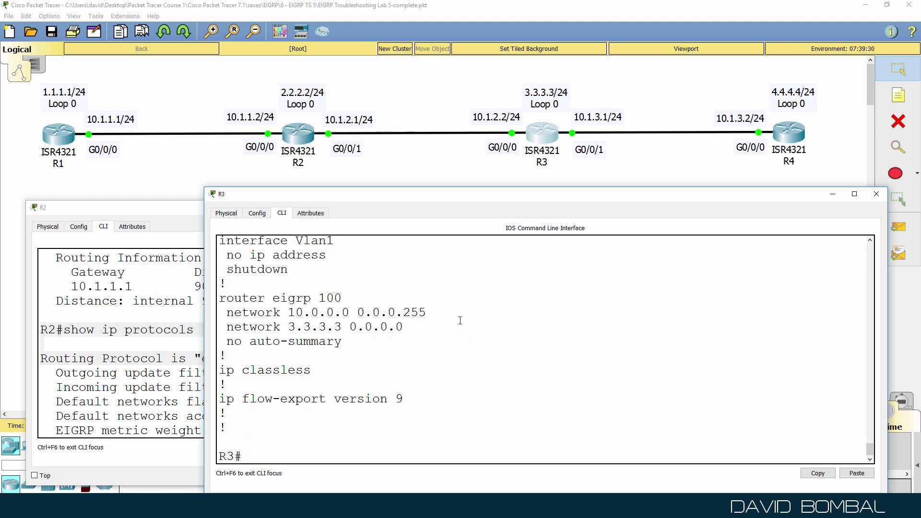
left_click_drag(456, 313, 223, 310)
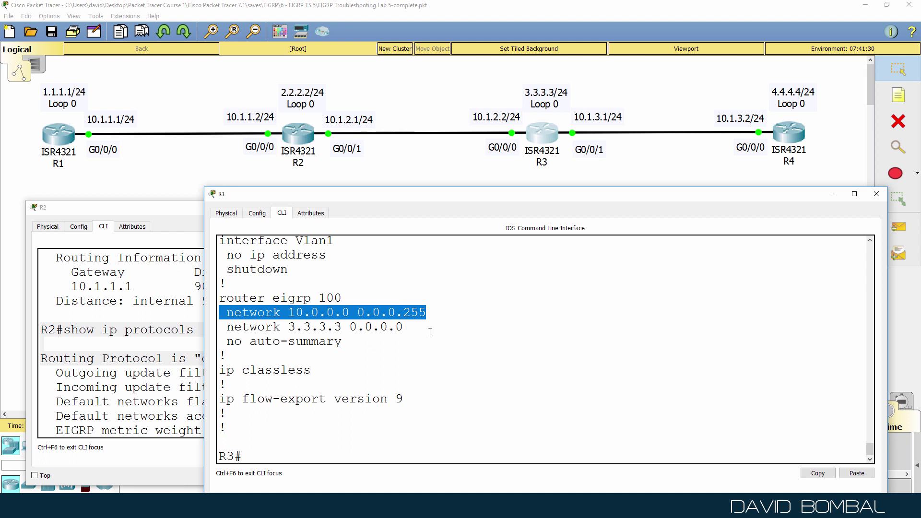
Step: Under router eigrp 100 on R3, remove the network 10.0.0.0 0.0.0.255 statement
type("conf t")
key("Return")
type("router ")
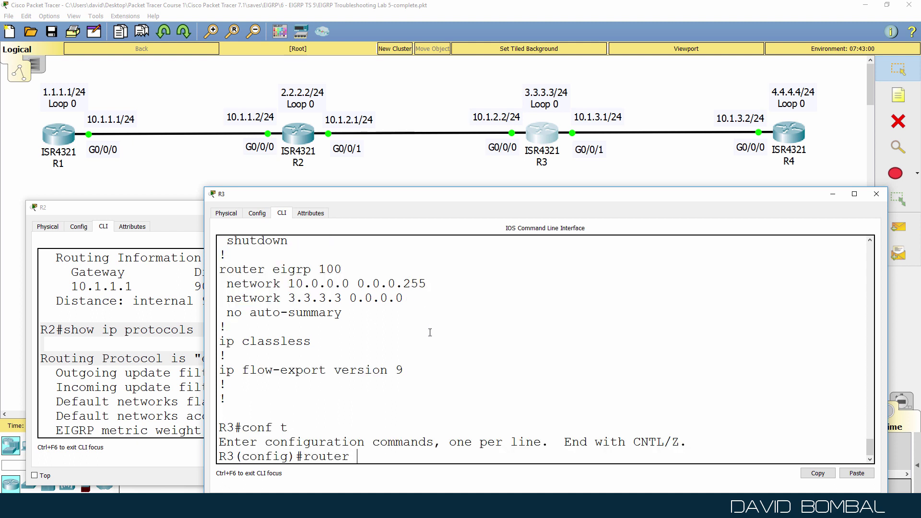
type("eigrp 100")
key("Return")
type("no")
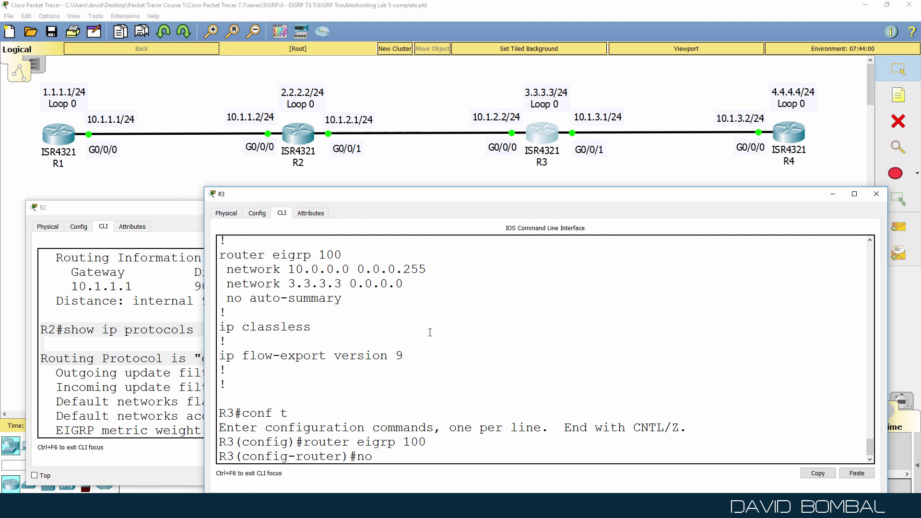
type(" netwo")
key("Tab")
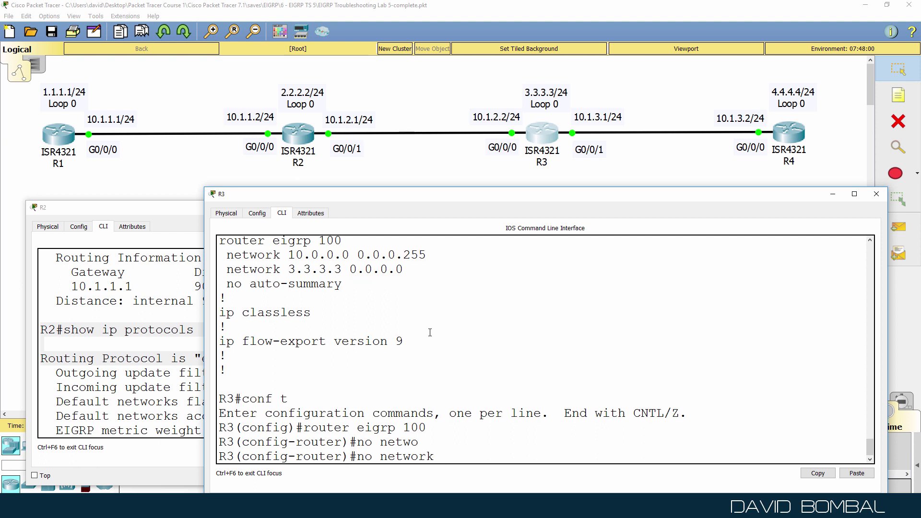
type("10.0.0.0 0.0.0.255")
key("Return")
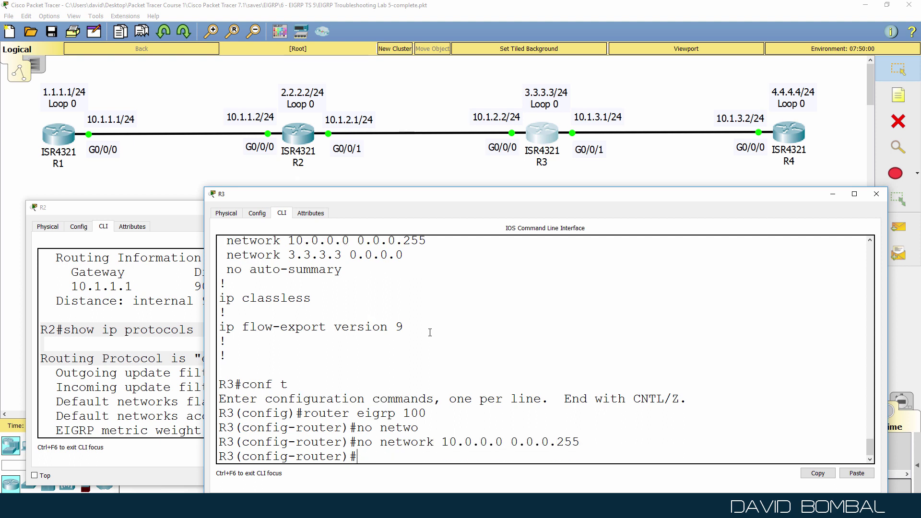
Step: Add EIGRP networks 10.1.2.0 0.0.0.255 and 10.1.3.0 0.0.0.255 on R3, then end
type("netw")
key("Tab")
type("10.1.")
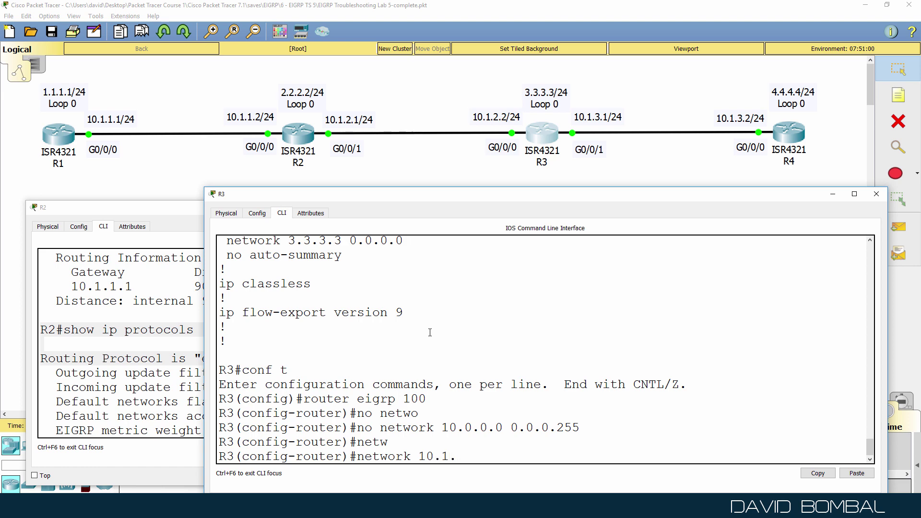
type("2.0 0.0.0.255")
key("Return")
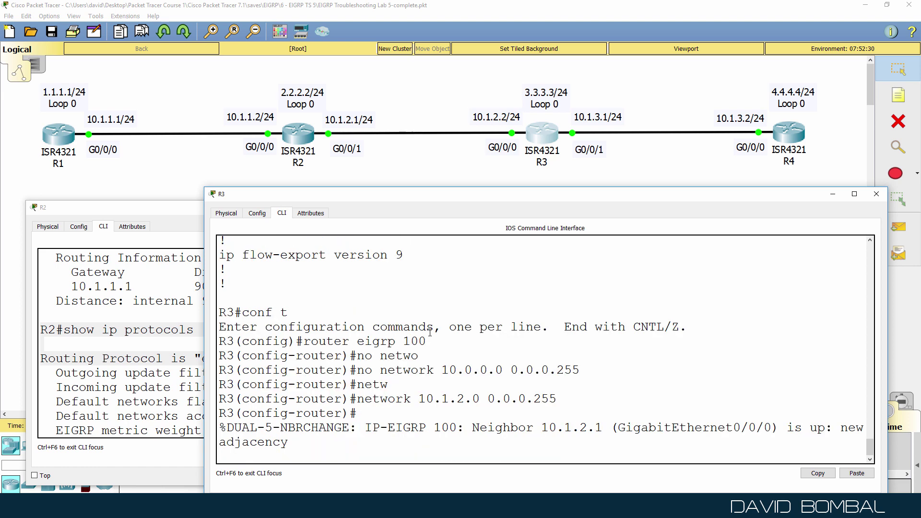
type("net")
key("Tab")
type("10.1.")
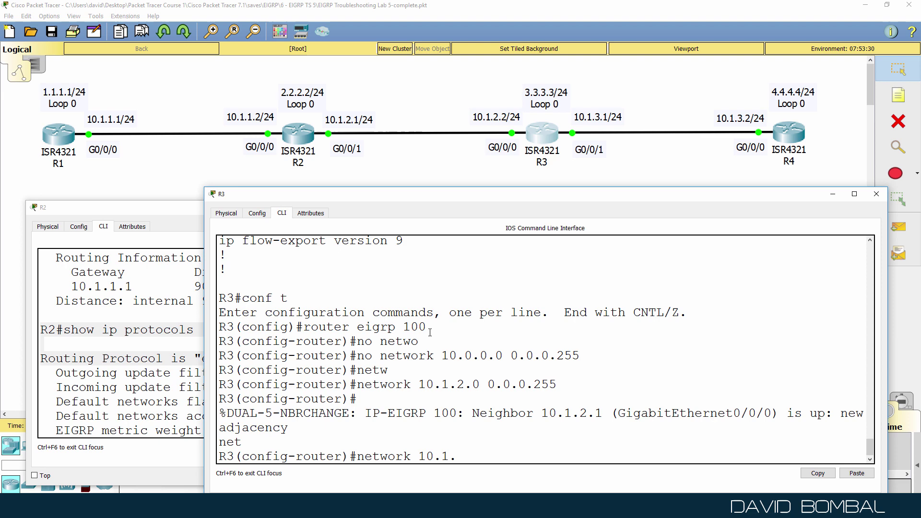
type("3.0 0.0.0.255")
key("Return")
key("Return")
key("Return")
key("Return")
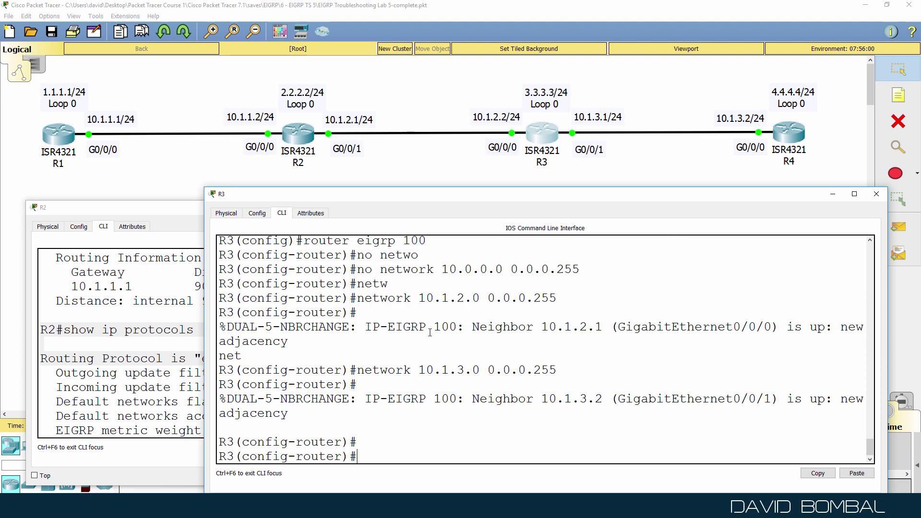
type("end")
Step: Show R3's running configuration and highlight the two new EIGRP network statements
key("Return")
key("Return")
key("Return")
type("sh run")
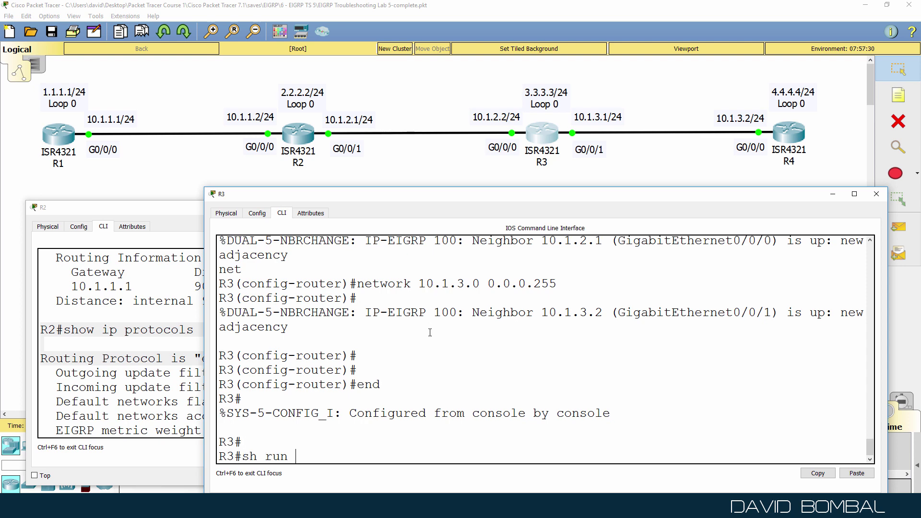
key("Return")
key("space")
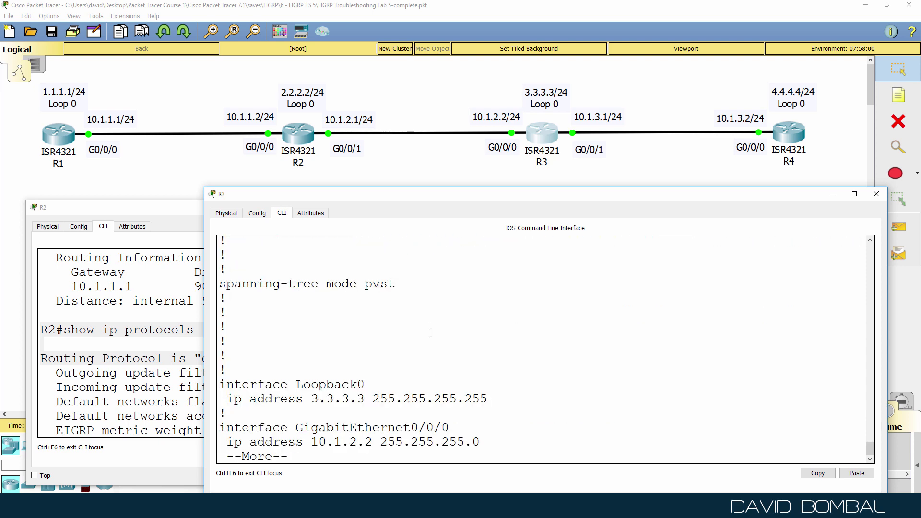
key("space")
left_click_drag(443, 359, 206, 343)
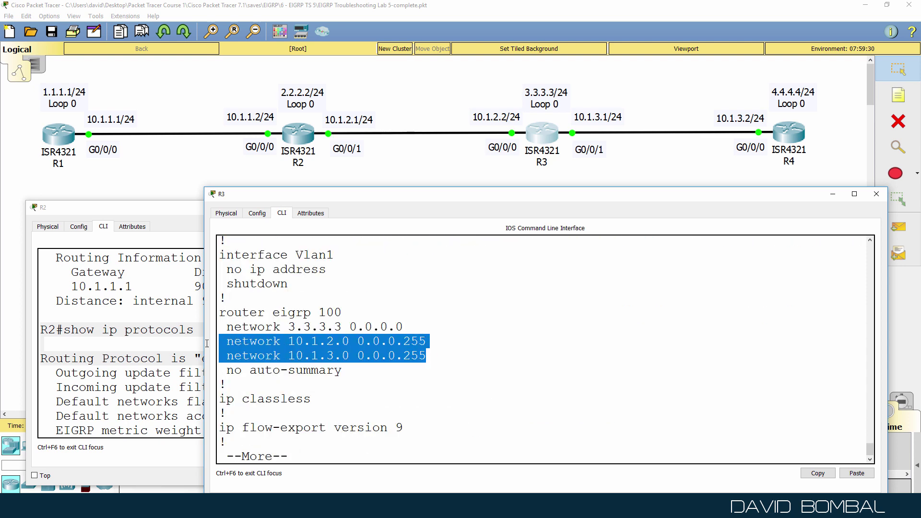
Step: List R3's EIGRP interfaces and highlight the Gig0/0/0 and Gig0/0/1 rows
type("q")
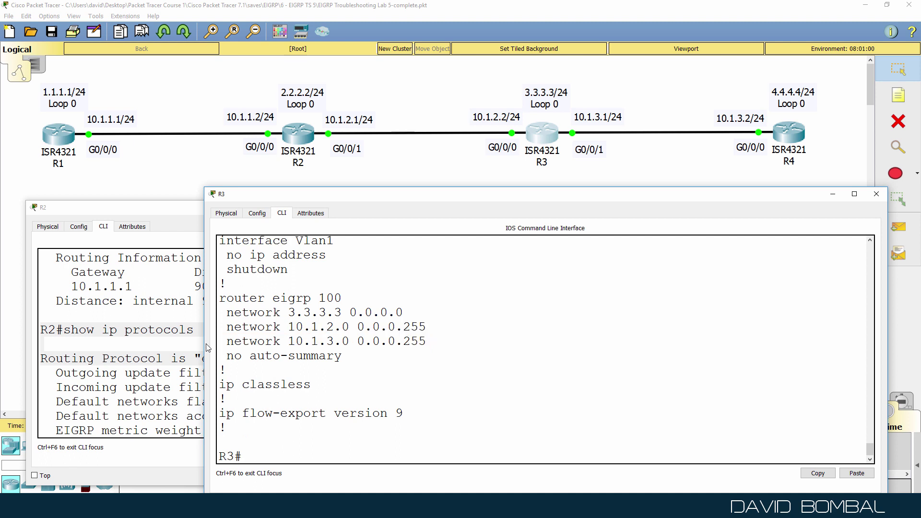
type("sh ip ei")
key("Tab")
type("in")
key("Tab")
key("Return")
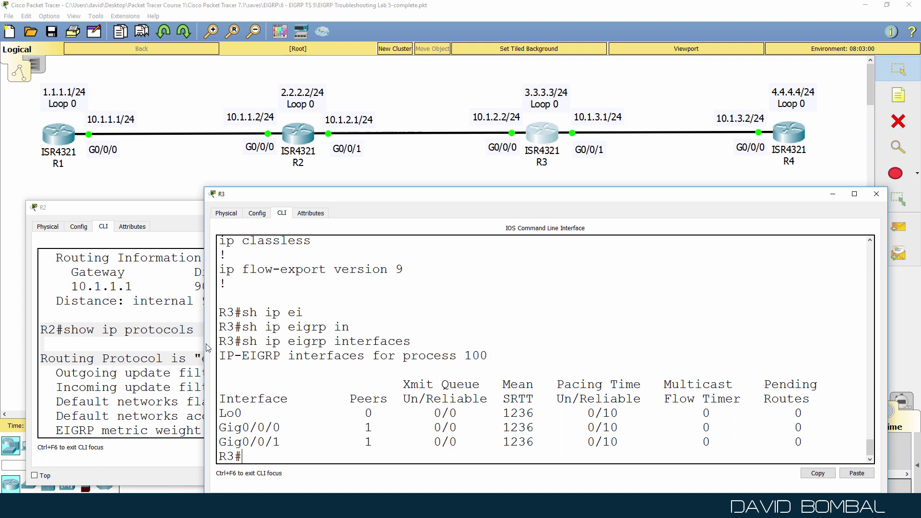
left_click_drag(334, 442, 192, 429)
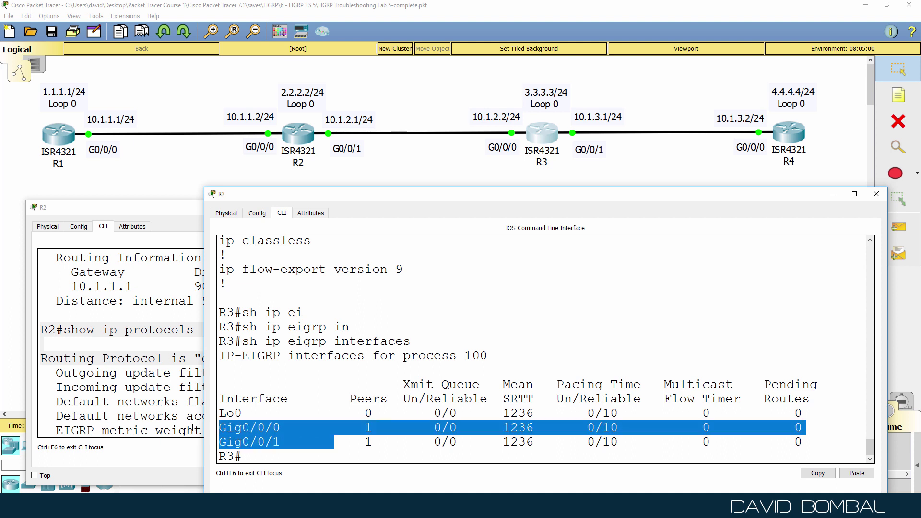
Step: Display R3's EIGRP neighbors and full routing table, including the route to 4.4.4.4
type("sh ip ei")
key("Tab")
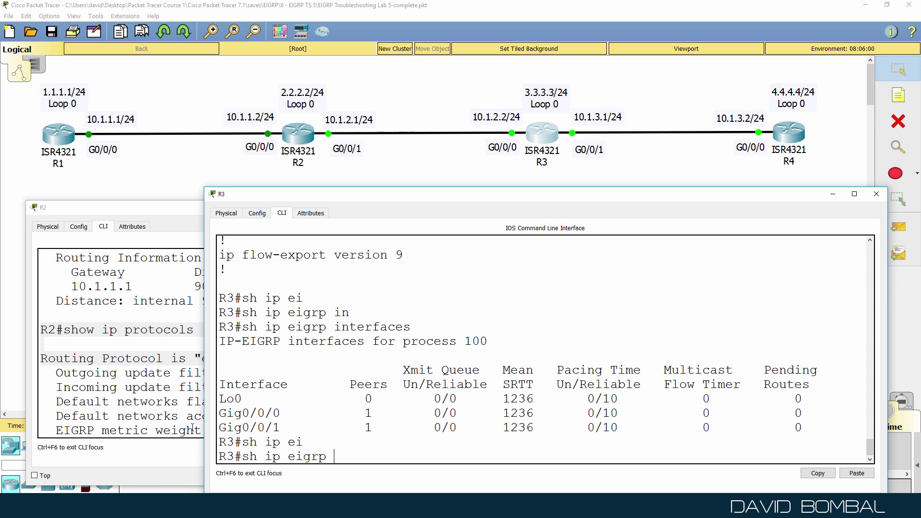
type("n")
key("Tab")
key("Return")
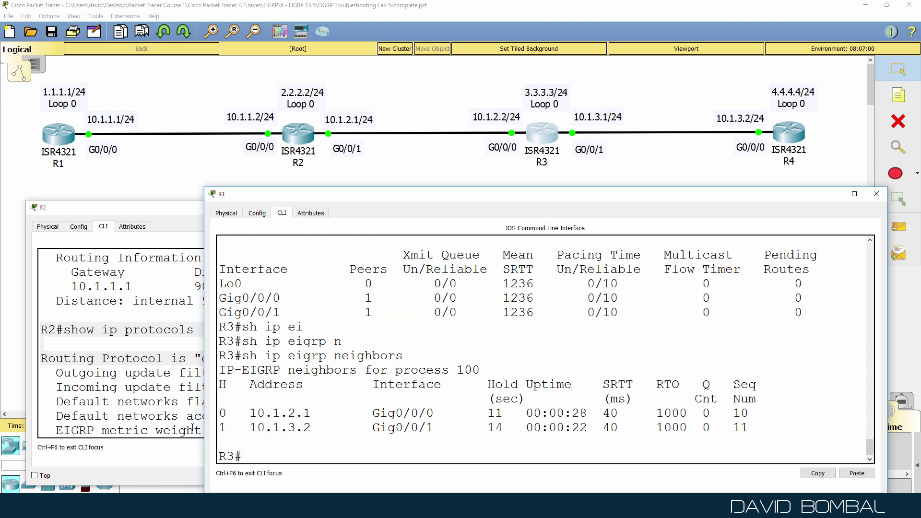
type("sh ip rou")
key("Return")
key("space")
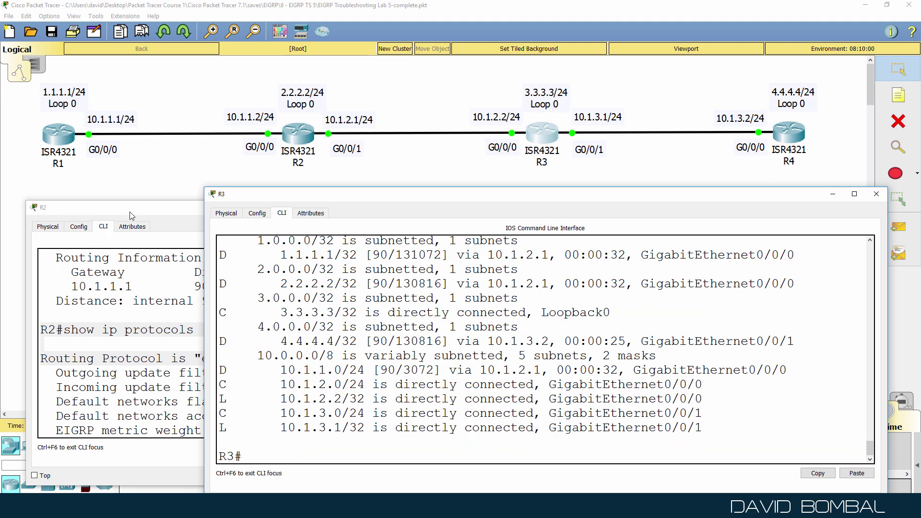
Step: On R2, run 'show ip eigrp neighbors' and highlight new neighbor 10.1.2.2 beside 10.1.1.1
left_click_drag(132, 216, 121, 189)
scroll(210, 266, "down", 5)
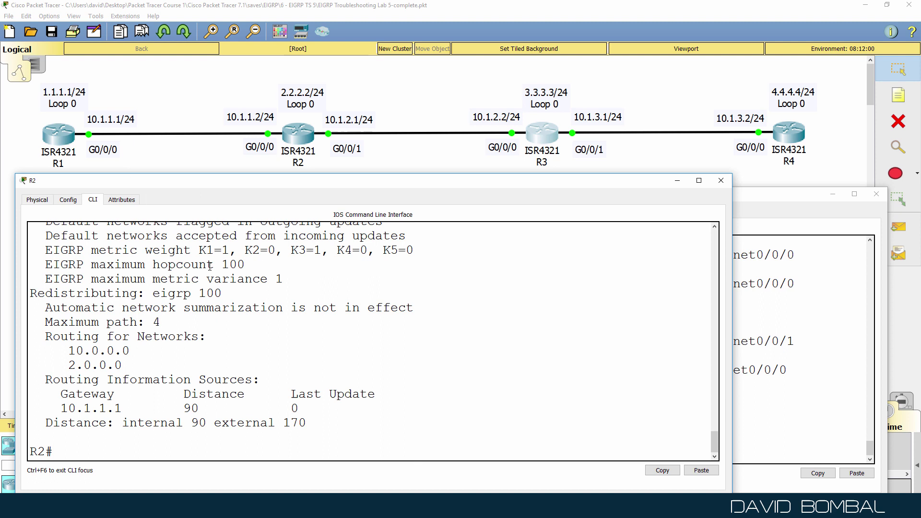
key("Return")
type("sh ip e")
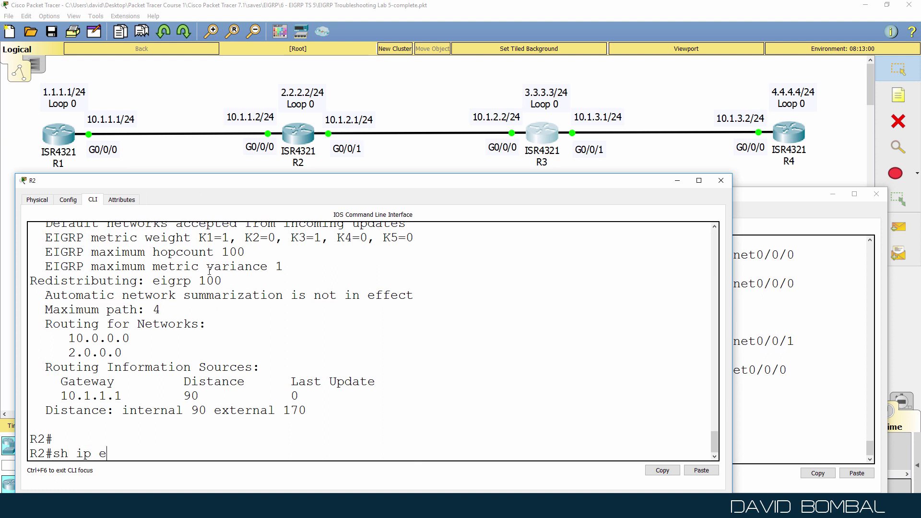
type("i")
key("Tab")
type("ne")
key("Tab")
key("Return")
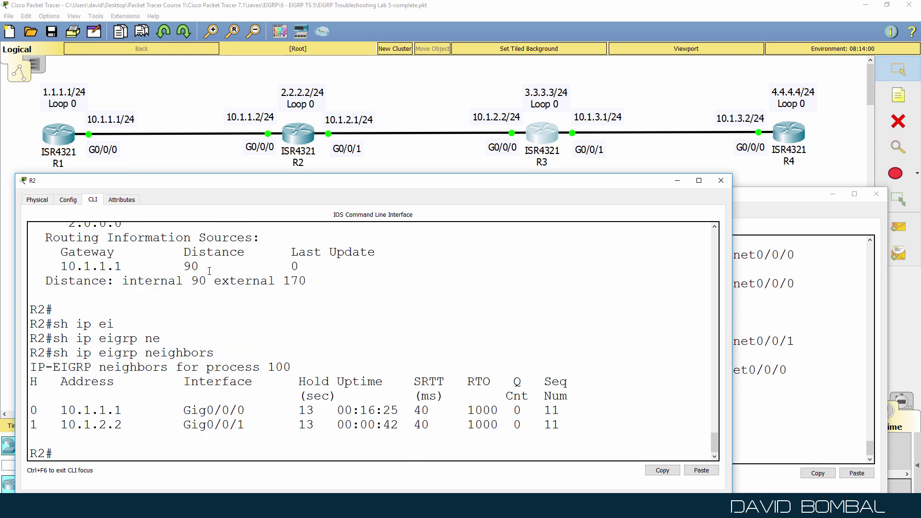
left_click_drag(144, 426, 52, 426)
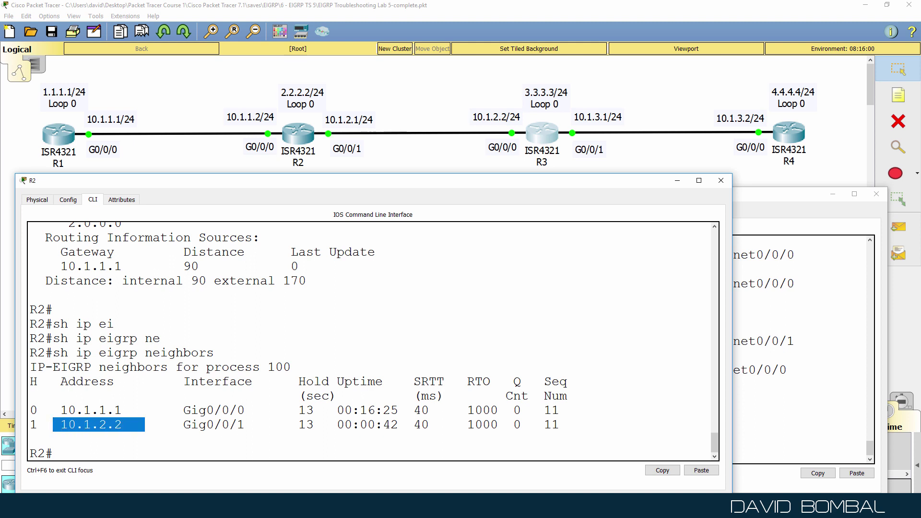
Step: Show R1's routing table and highlight the learned EIGRP loopback routes
mouse_move(295, 508)
left_click(228, 475)
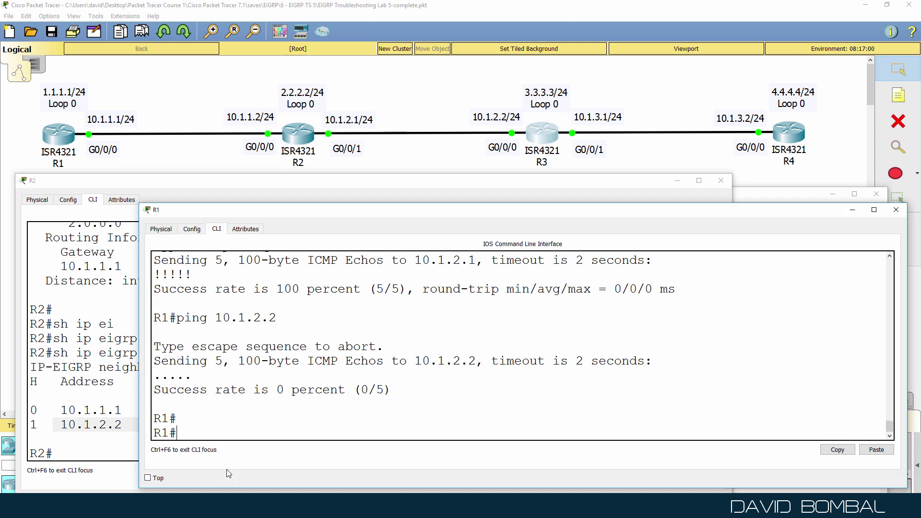
key("Return")
type("sh ipr out")
key("BackSpace")
key("BackSpace")
key("BackSpace")
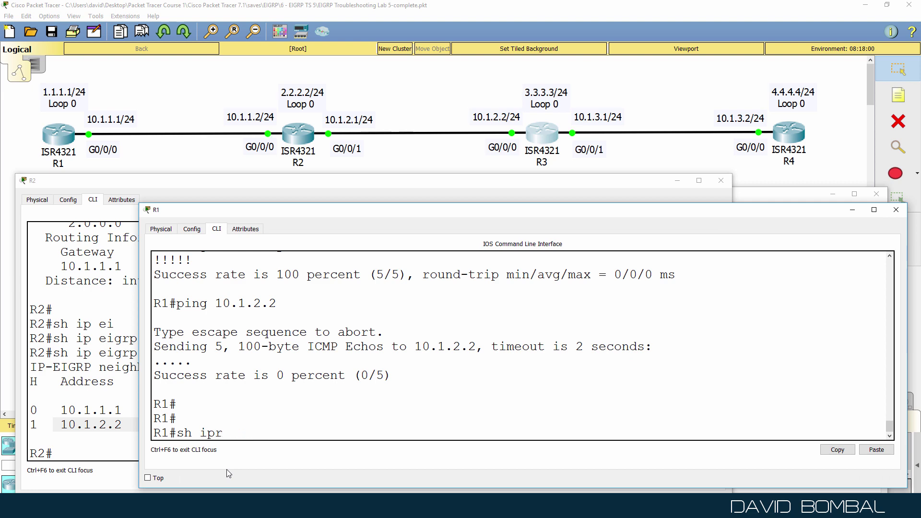
key("BackSpace")
type("route")
key("Return")
key("space")
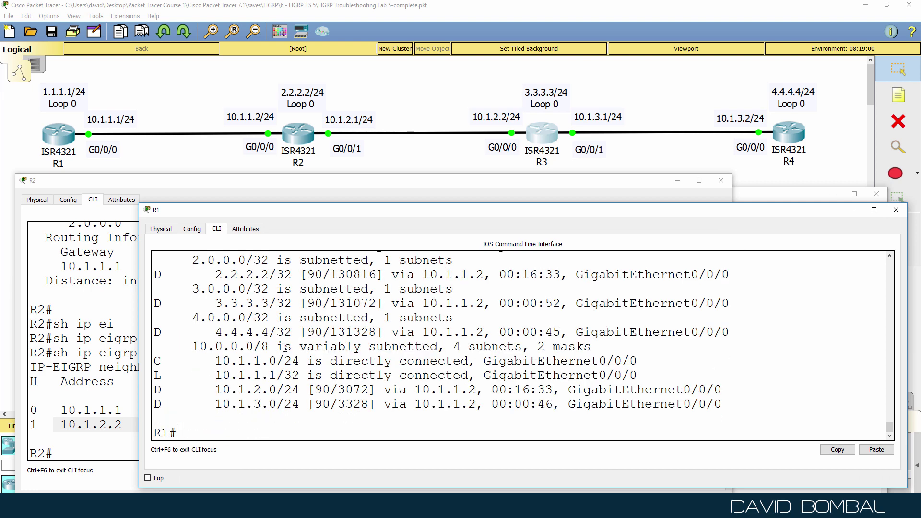
left_click_drag(272, 204, 191, 204)
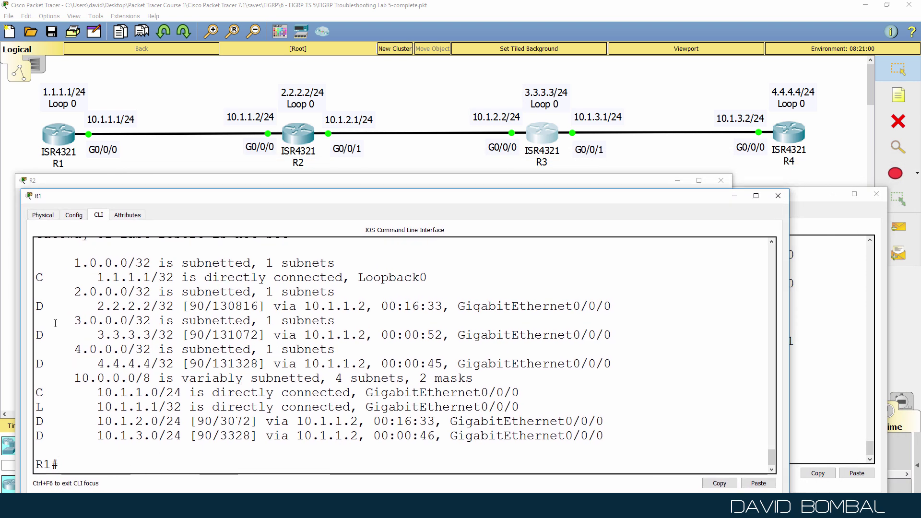
left_click_drag(58, 306, 523, 374)
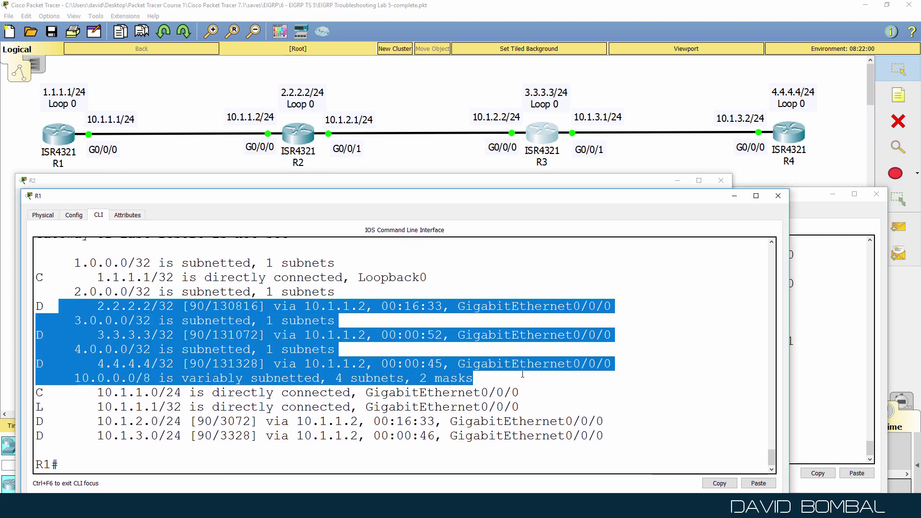
Step: Ping 3.3.3.3 and 4.4.4.4 from R1, then recheck its routing table
type("ping 3.3.3.3")
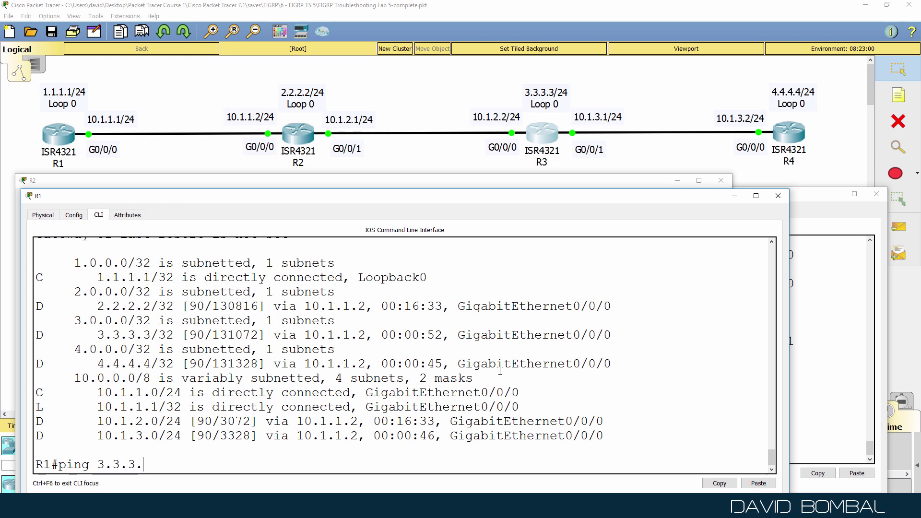
key("Return")
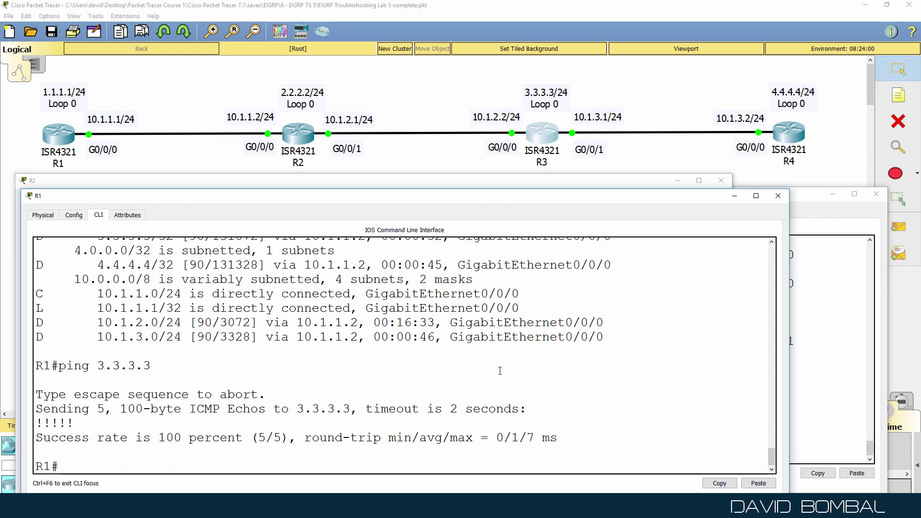
type("ping 4.4.4.4")
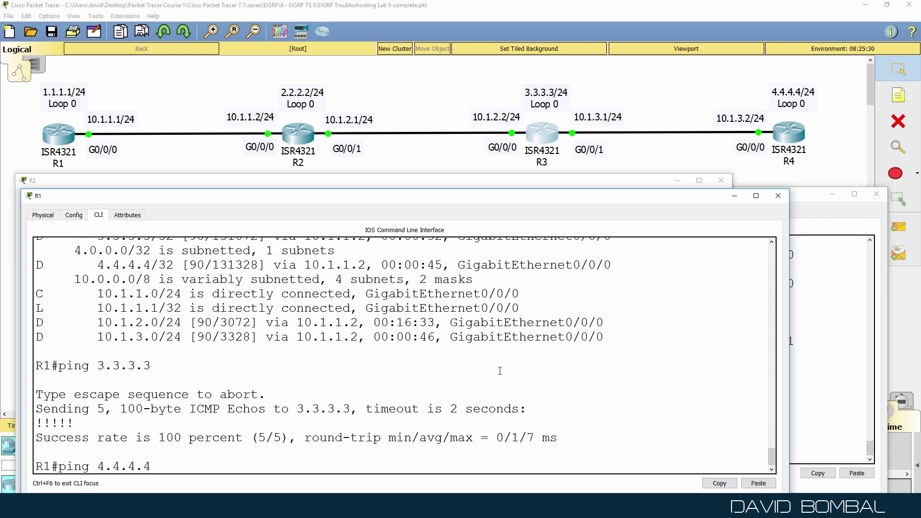
key("Return")
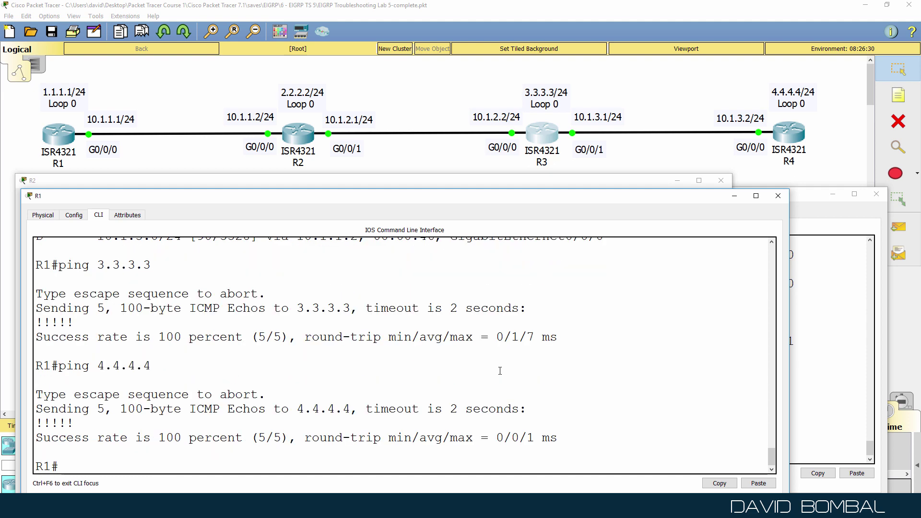
type("sh ip route")
key("Return")
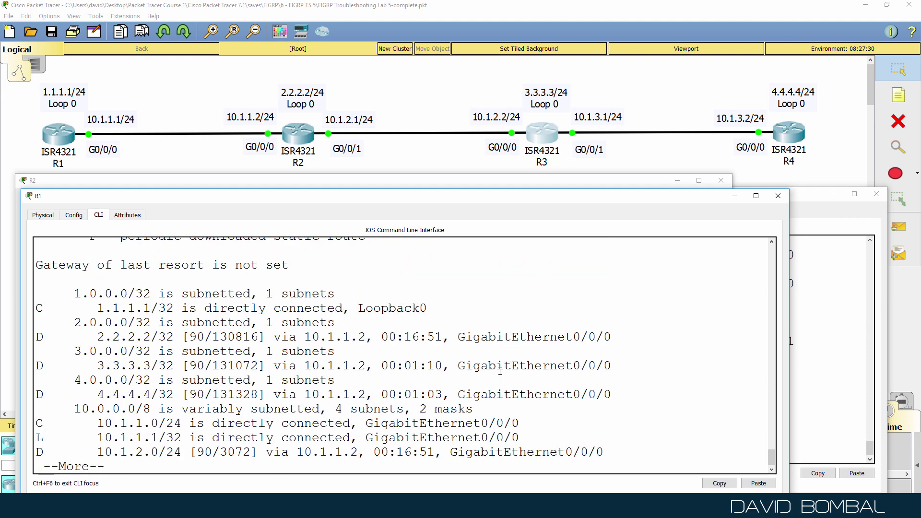
key("space")
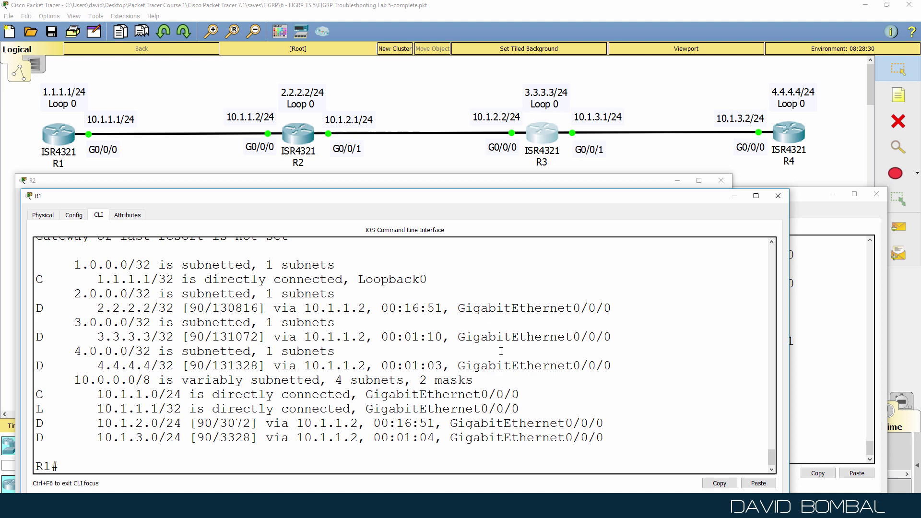
Step: Page R3's running configuration through to the router eigrp 100 section
left_click(561, 184)
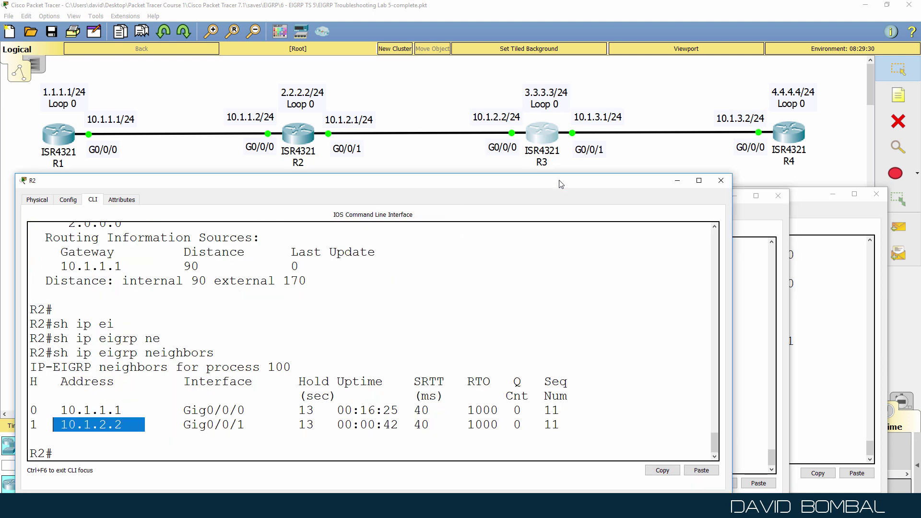
type("sh run")
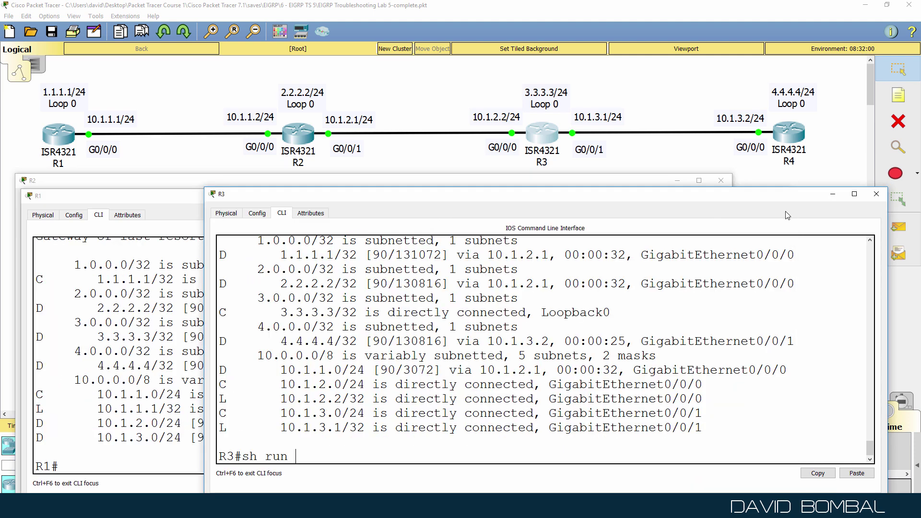
key("Return")
key("space")
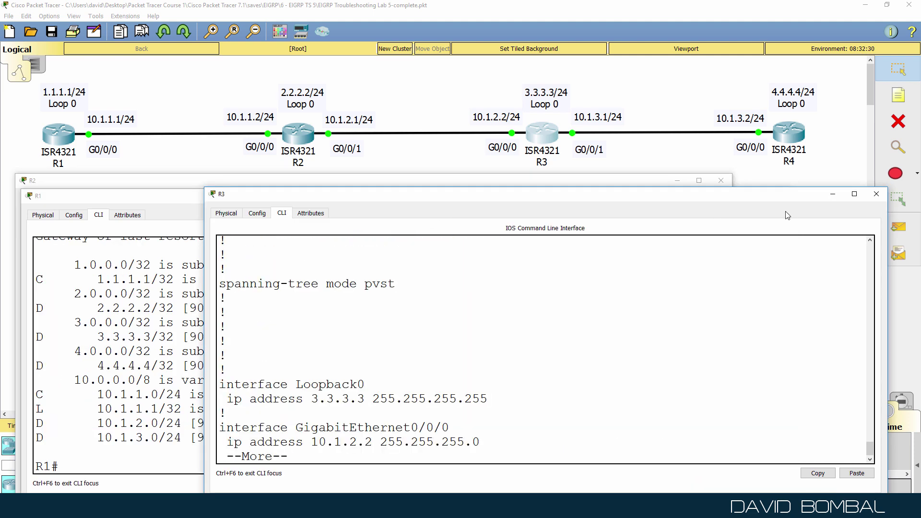
key("space")
key("space")
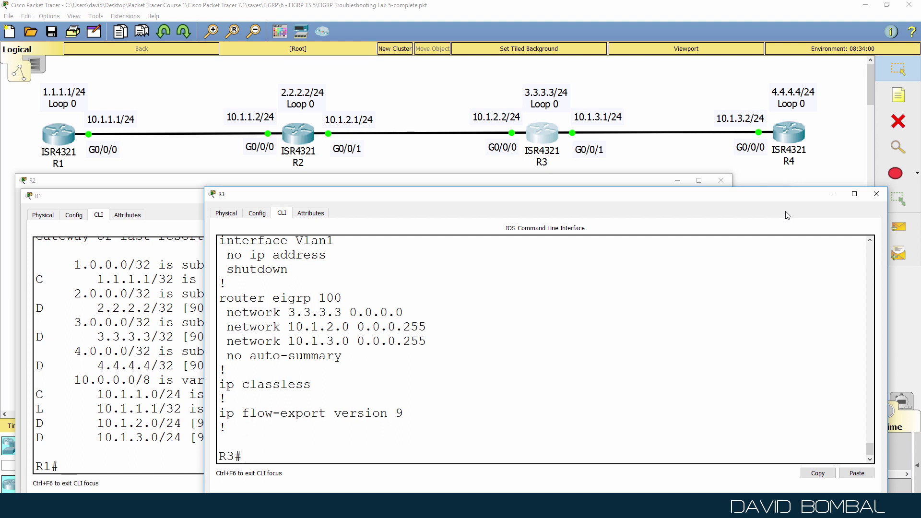
Step: Add a 'network 10.0.0.0' statement under router eigrp 100 on R3
type("conf t")
key("Return")
type("rout")
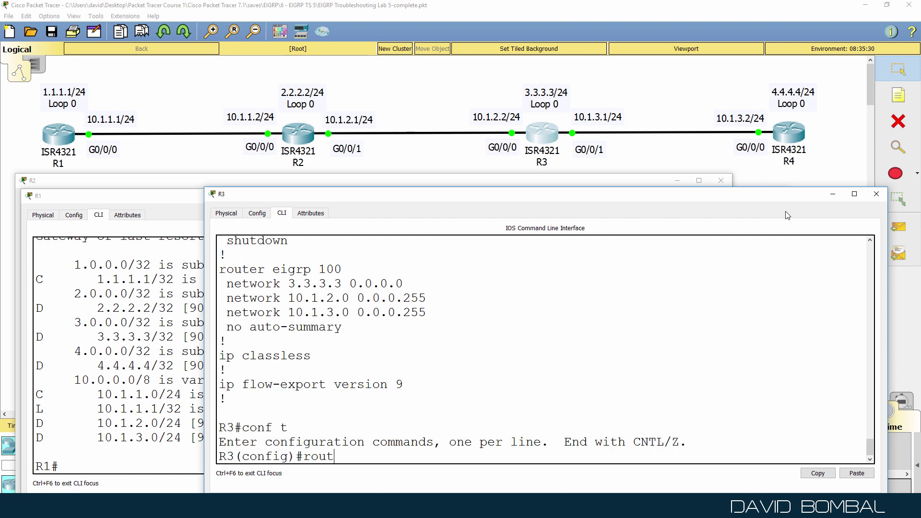
type("er eigrp 100")
key("Return")
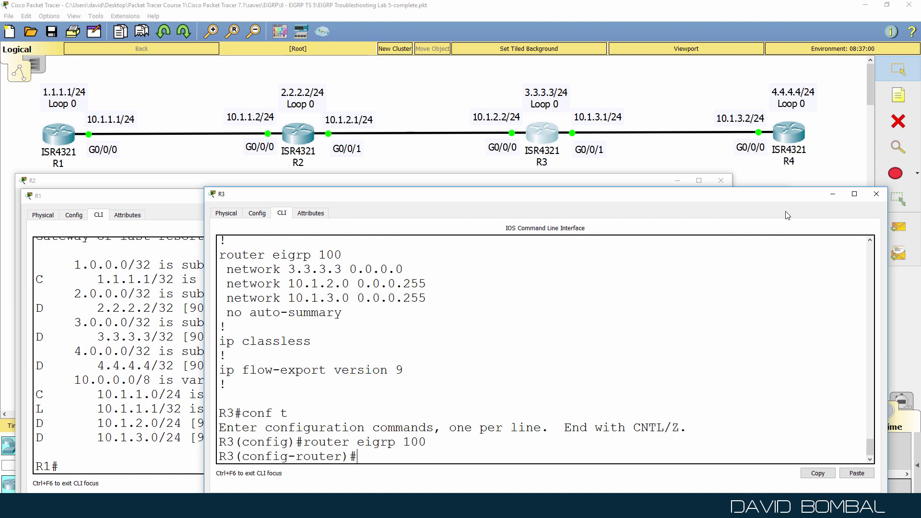
type("net")
key("Tab")
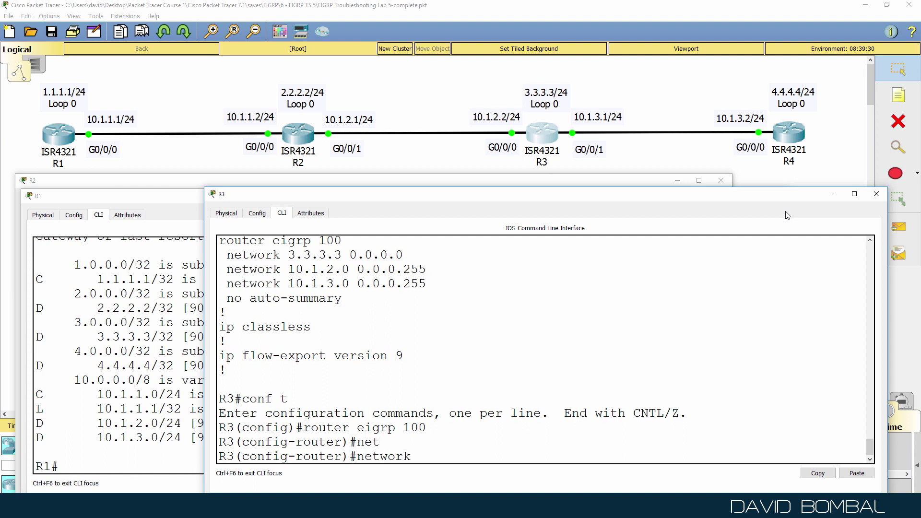
type("10.0.0.0")
key("Return")
Step: Add the 'network 10.1.0.0 0.0.255.255' statement to R3's EIGRP process
key("Up")
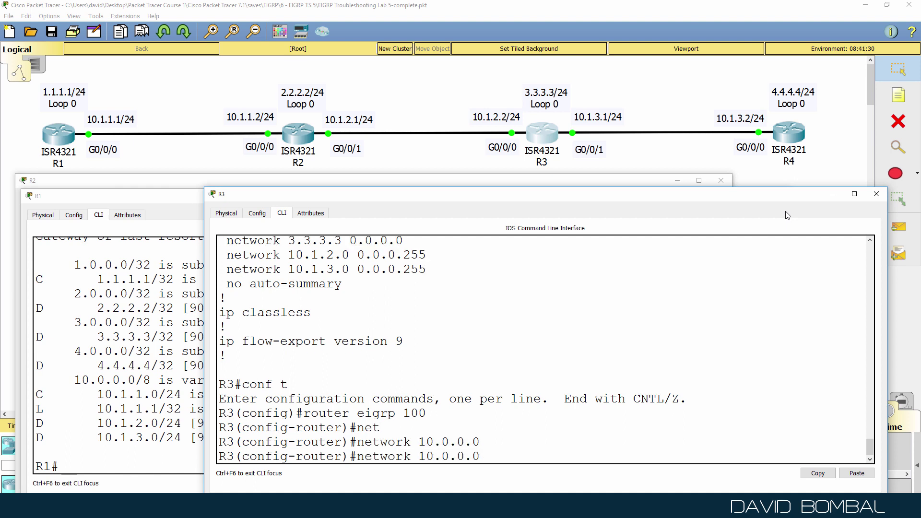
key("BackSpace")
key("BackSpace")
key("BackSpace")
key("BackSpace")
key("BackSpace")
type("1.0.0 0.0.25")
key("BackSpace")
type("255")
key("BackSpace")
key("BackSpace")
key("BackSpace")
type("5.")
key("BackSpace")
type("5.255")
key("Return")
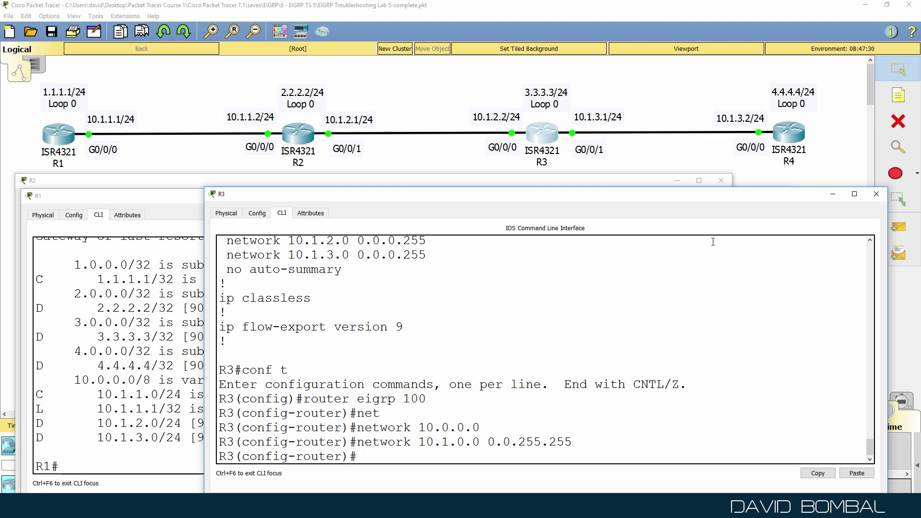
Step: Review the 10.1.2.0 and 10.1.3.0 lines, then add networks 10.0.0.0 and 10.1.0.0 0.0.255.255 under EIGRP 100
scroll(466, 314, "up", 2)
left_click_drag(441, 346, 186, 325)
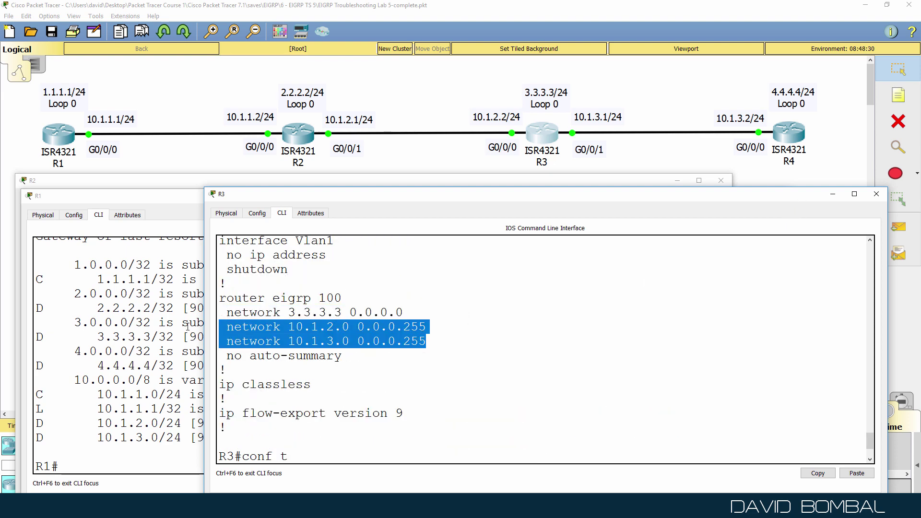
left_click_drag(292, 329, 422, 328)
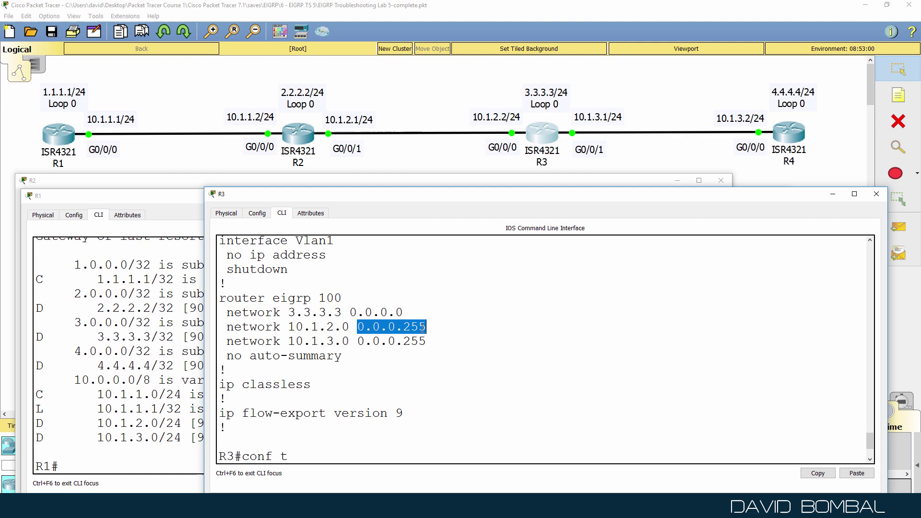
key("Return")
type("router eigrp 100")
key("Return")
type("net network 10.0.0.0 network 10.1.0.0 0.0.255.255 e")
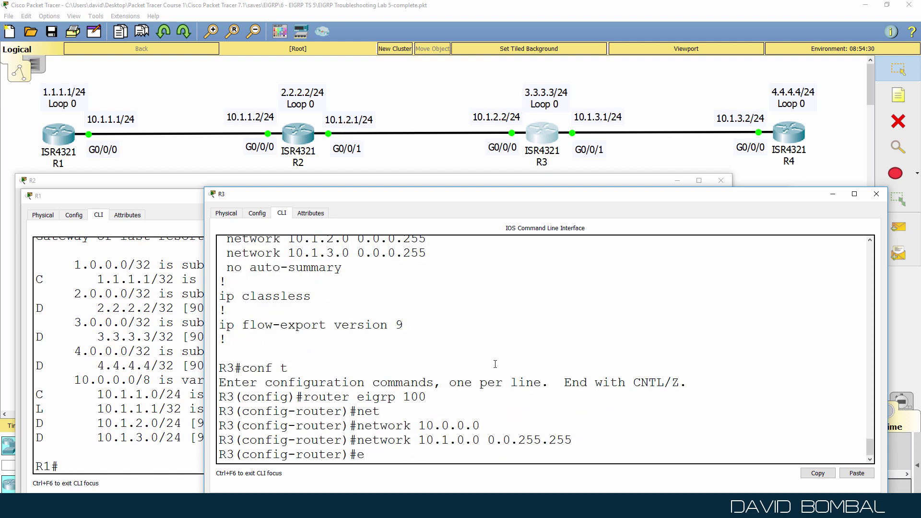
type("nd")
key("Return")
Step: Check the router eigrp 100 network statements in show run, then save with wr
key("Return")
key("Return")
type("sh run")
key("Return")
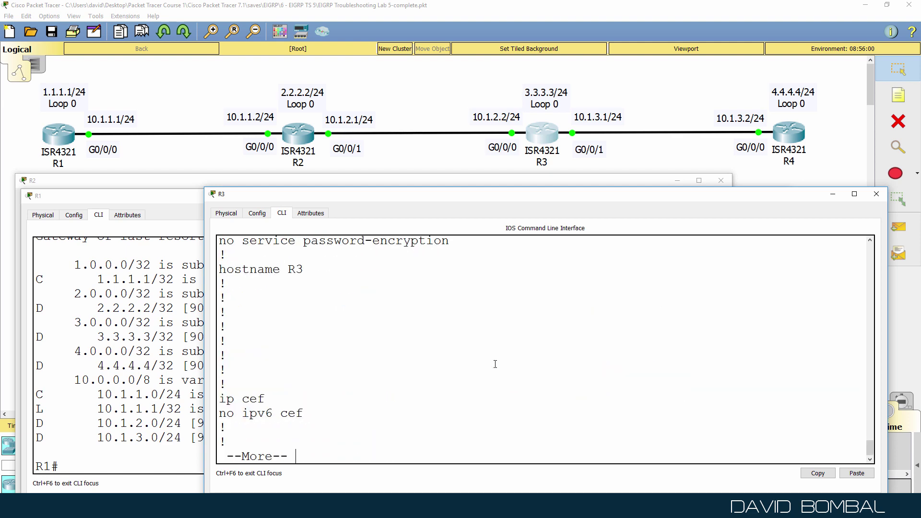
key("space")
key("space")
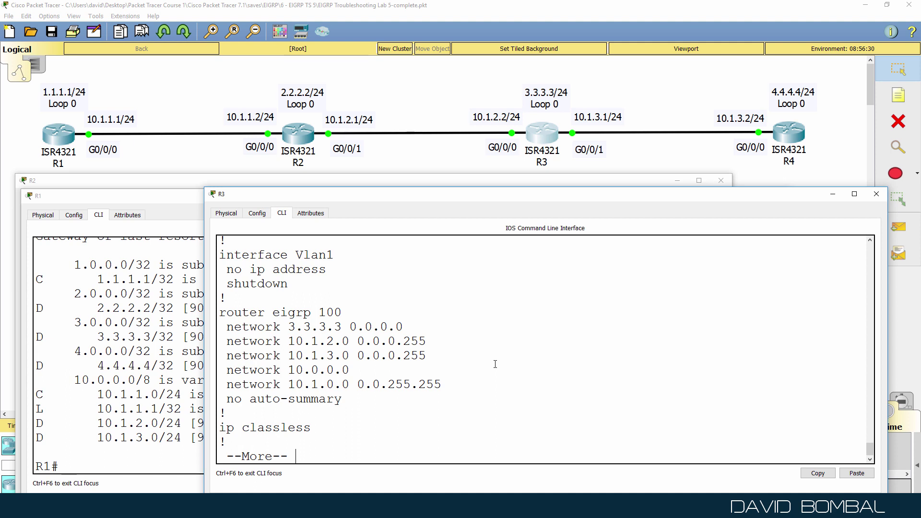
left_click_drag(481, 399, 192, 316)
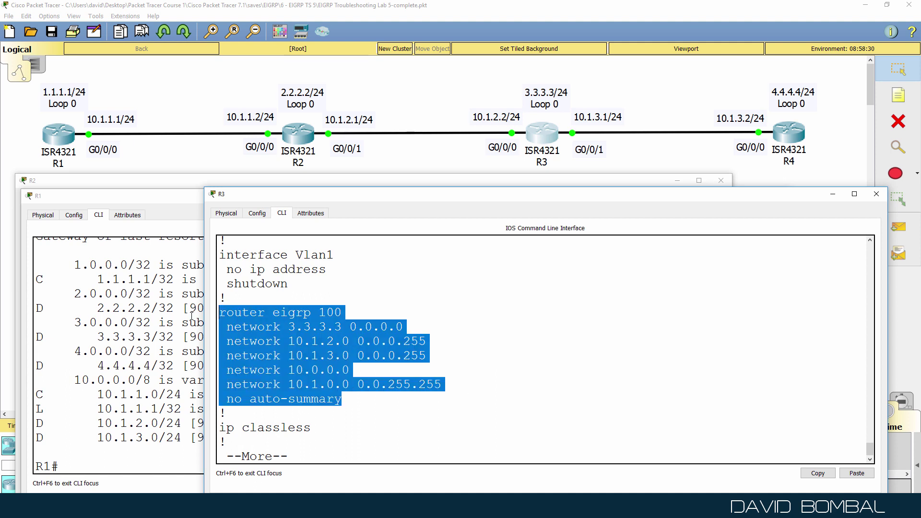
left_click(420, 347)
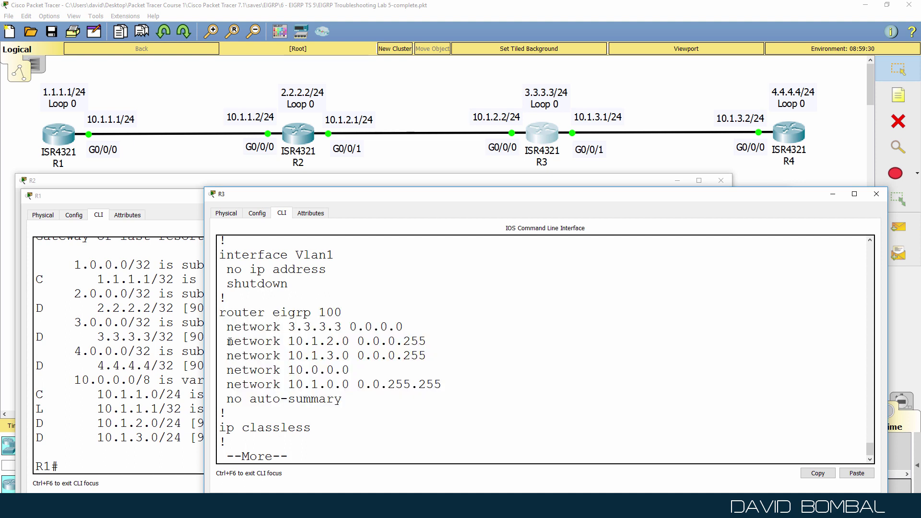
left_click_drag(230, 342, 569, 387)
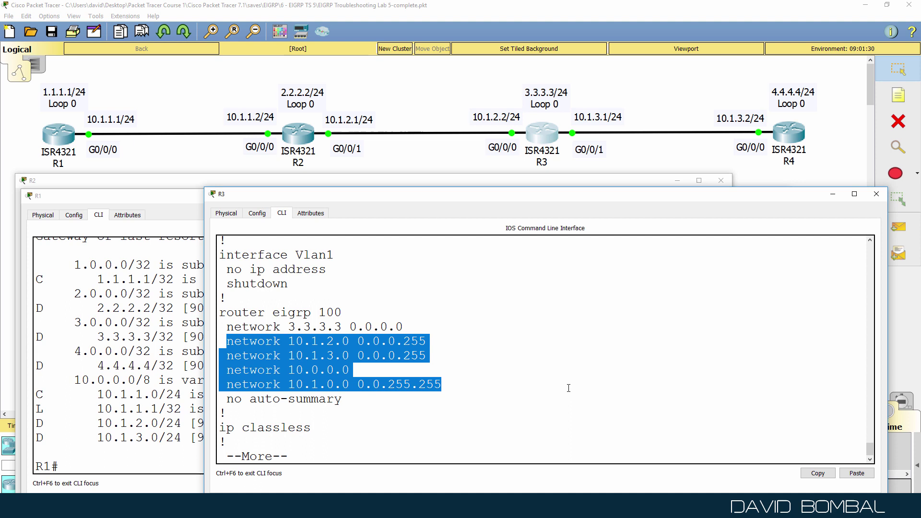
key("ctrl+c")
type("wr")
key("Return")
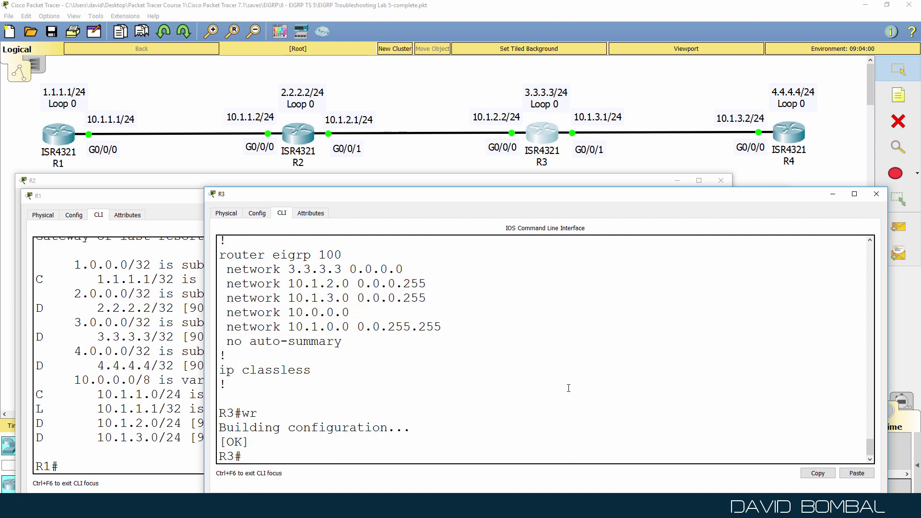
Step: Delete and re-create R3's EIGRP 100 process, advertising network 3.3.3.3 0.0.0.0
type("conf t")
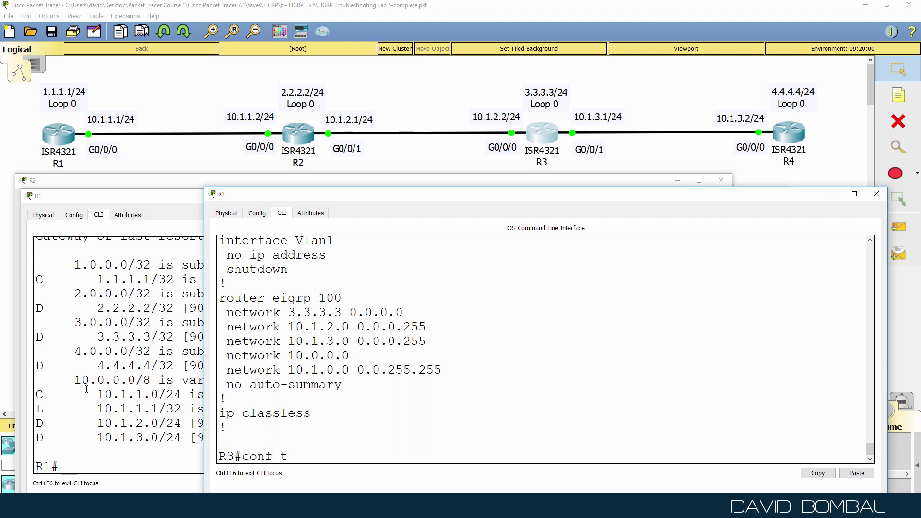
key("Return")
type("no router eigrp 100")
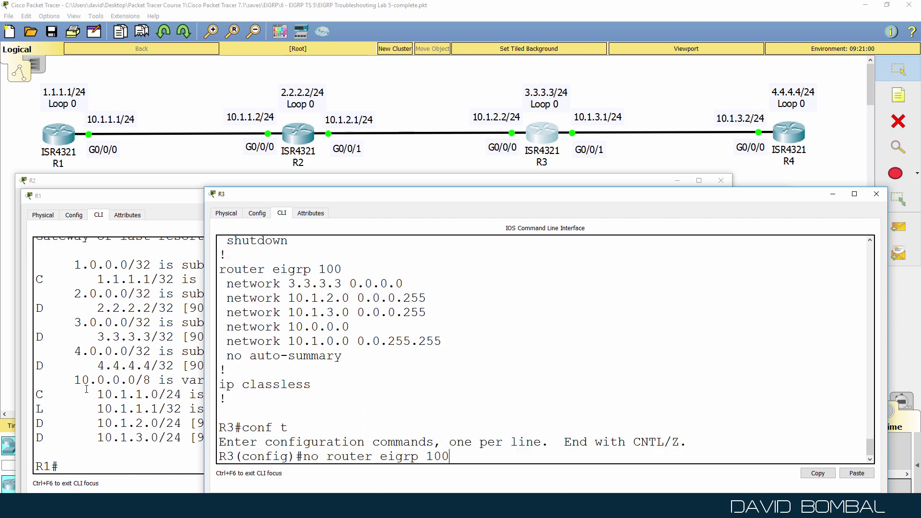
key("Return")
type("router eig")
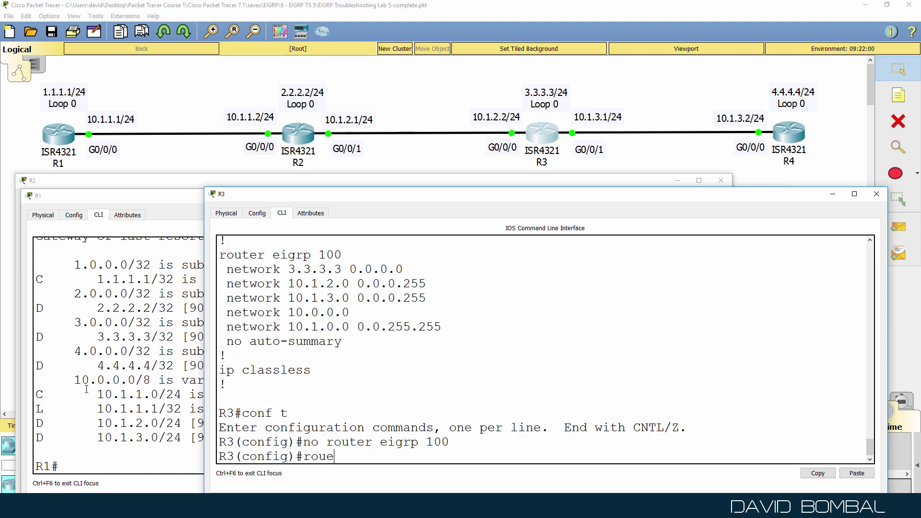
type("rp 100")
key("Return")
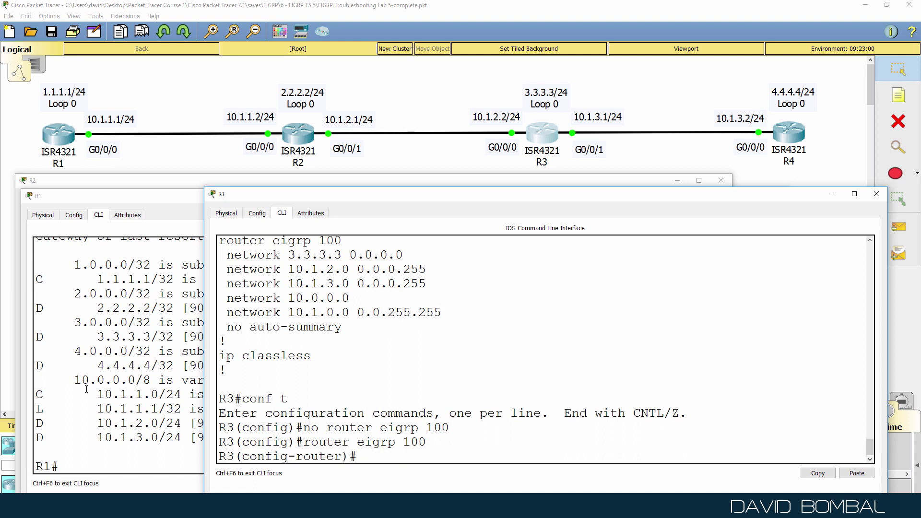
type("net")
key("Tab")
type("0")
key("BackSpace")
type("3.3.")
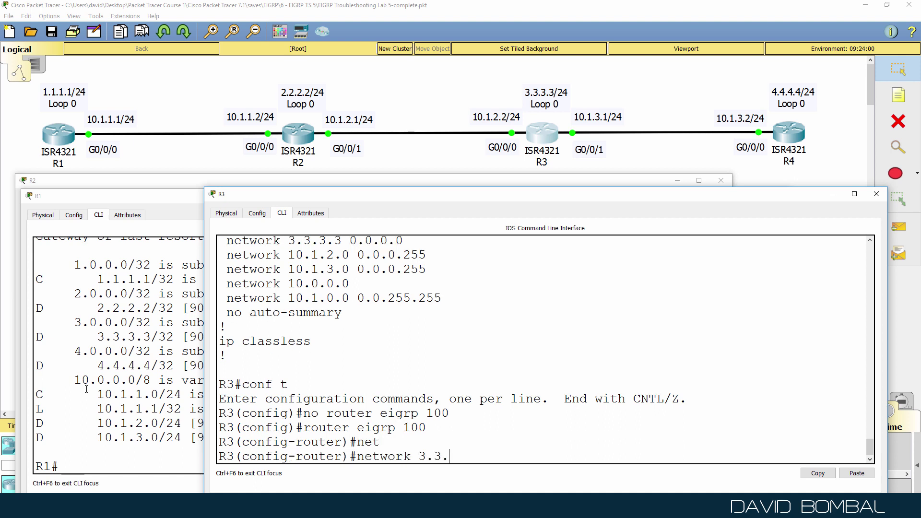
type("3.3 0.0.0.0")
key("Return")
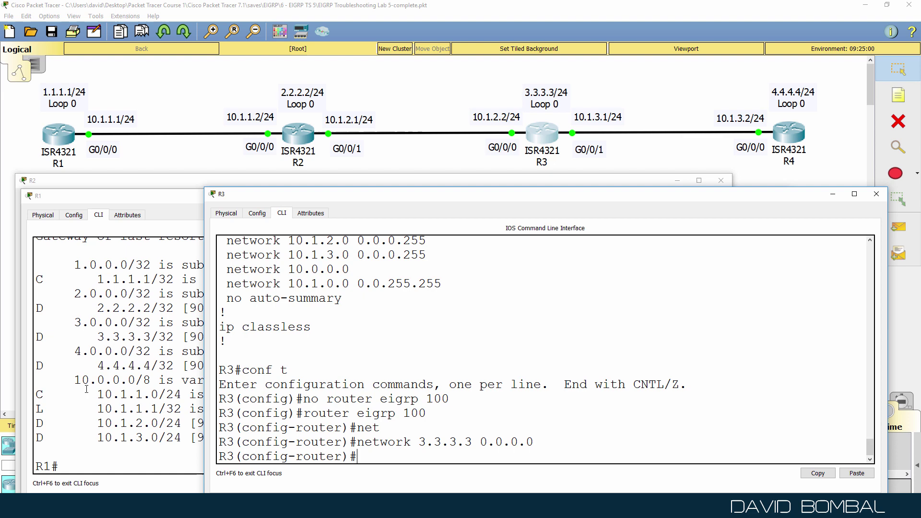
Step: Add networks 10.1.2.0 and 10.1.3.0 with wildcard 0.0.0.255, then leave configuration mode
type("net")
key("Tab")
type("10.1.")
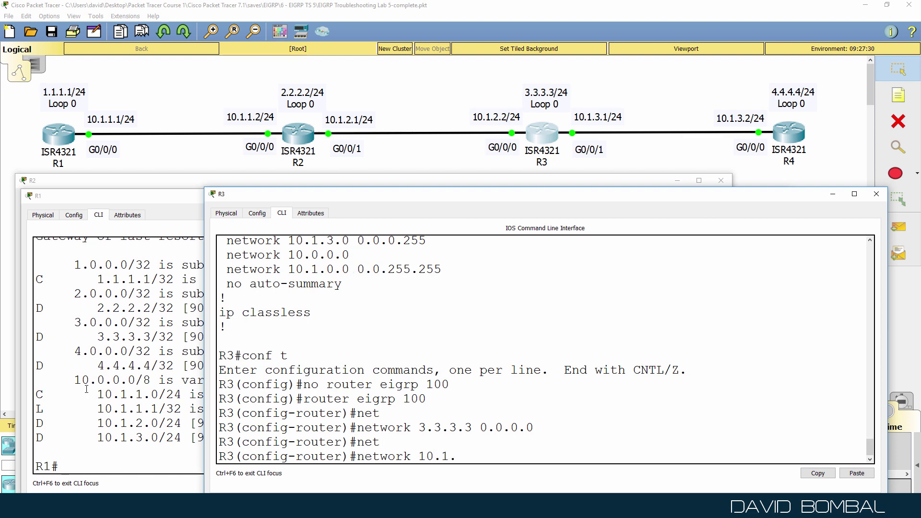
type("2.0 0.0.0.255")
key("Return")
type("n")
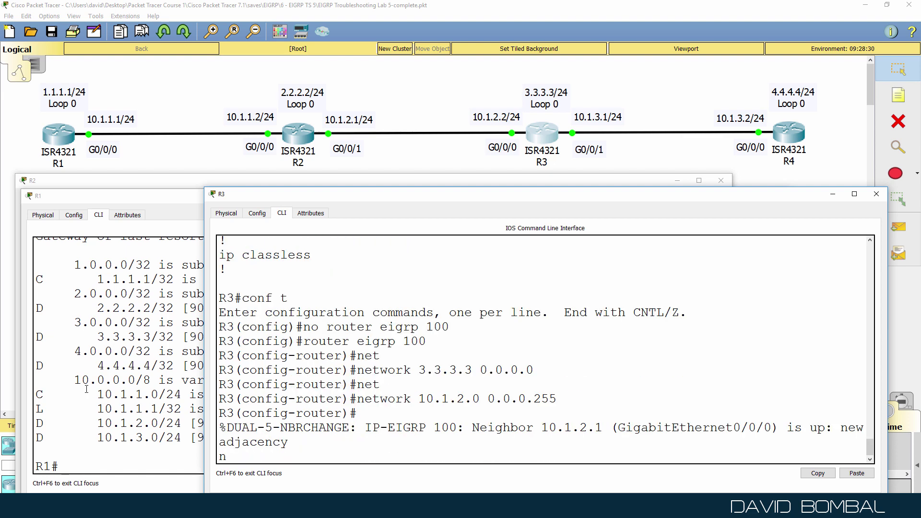
type("et")
key("Tab")
type("10.1.3.0 0.")
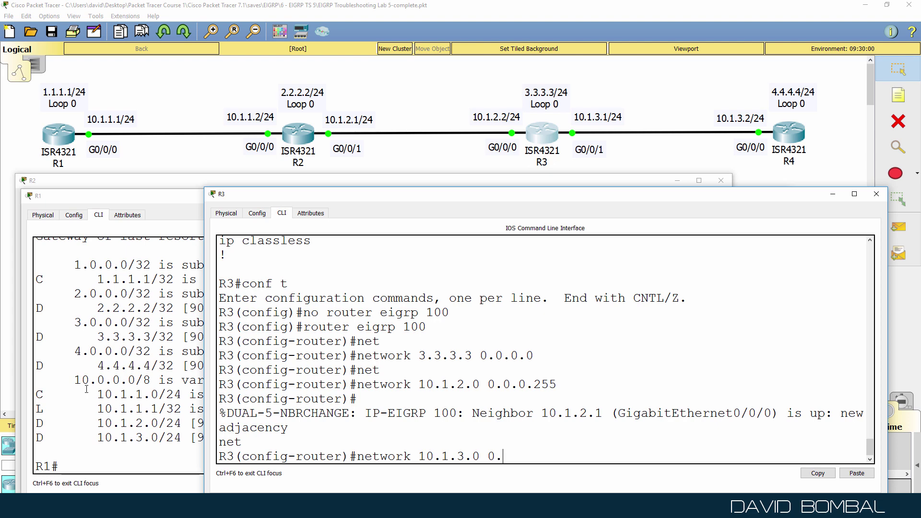
type("0.0.255")
key("Return")
type("end")
key("Return")
key("Return")
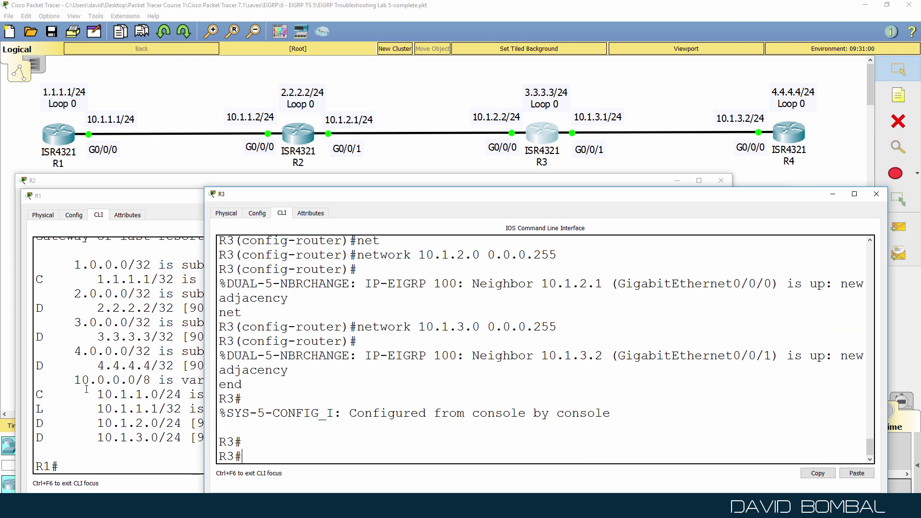
Step: Go back into router eigrp 100 configuration on R3
type("sh r")
key("BackSpace")
key("BackSpace")
key("BackSpace")
key("BackSpace")
type("conf t")
key("Return")
type("router r")
key("BackSpace")
type("eigrp")
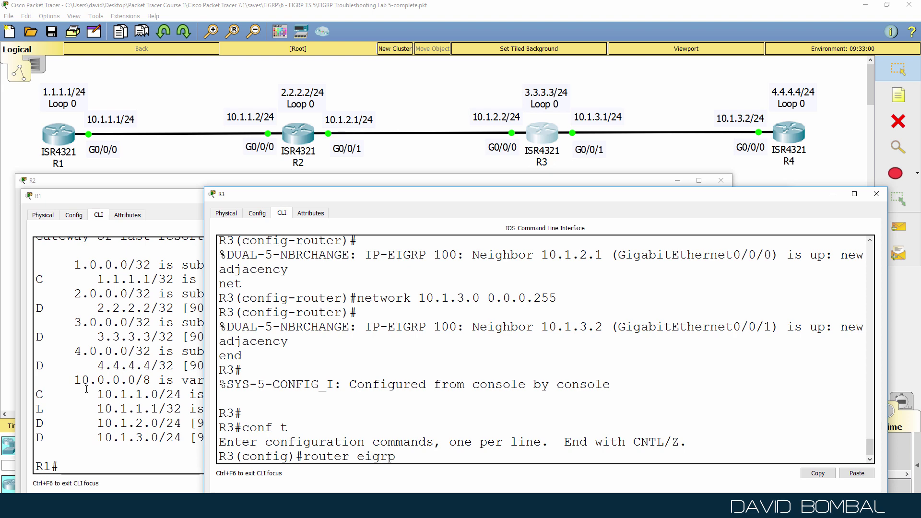
type(" 100")
key("Return")
Step: Disable auto-summary, exit to privileged mode, and display the running configuration
type("no au")
key("Tab")
key("Return")
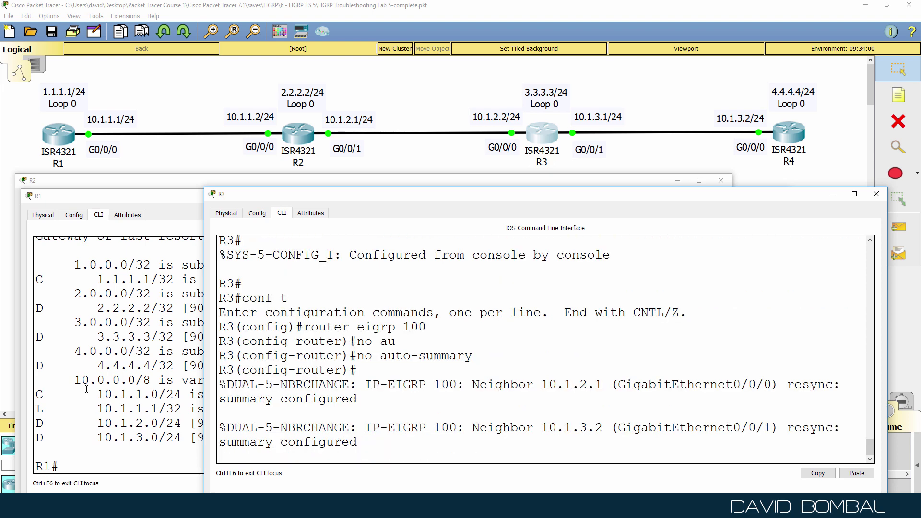
key("Return")
type("end")
key("Return")
key("Return")
type("sh run")
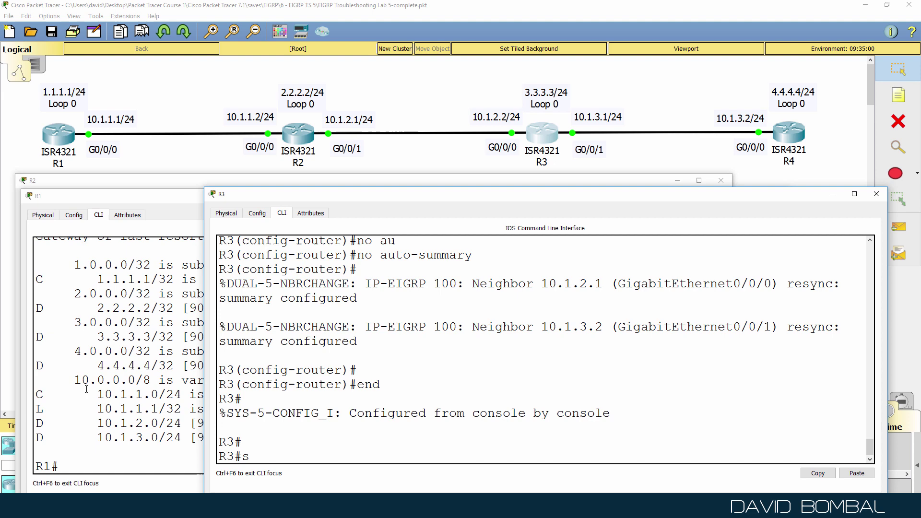
key("Return")
Step: Inspect the rebuilt router eigrp 100 block in show run, then save it with wr
key("space")
key("space")
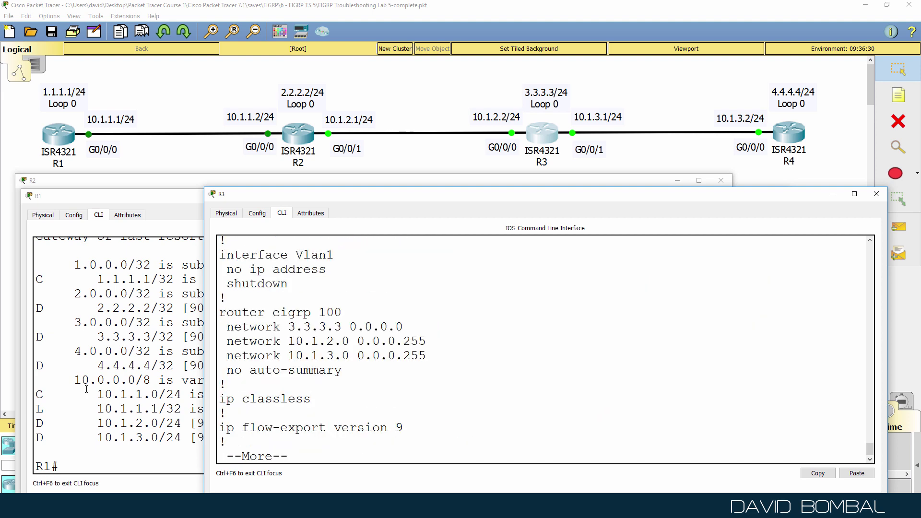
left_click_drag(317, 380, 204, 304)
key("ctrl+c")
type("wr")
key("Return")
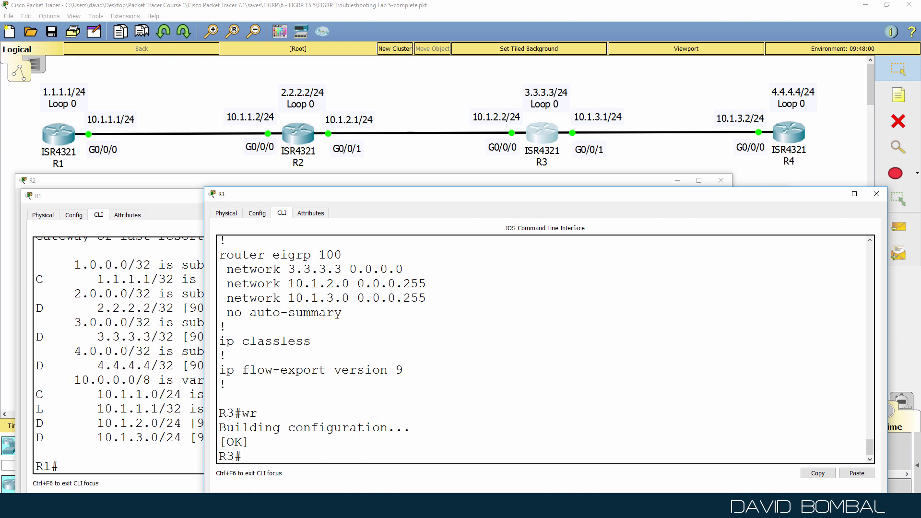
Step: Run show ip eigrp interfaces and check Gig0/0/0 and Gig0/0/1 each have one peer
type("sh ip ei")
key("Tab")
type("in")
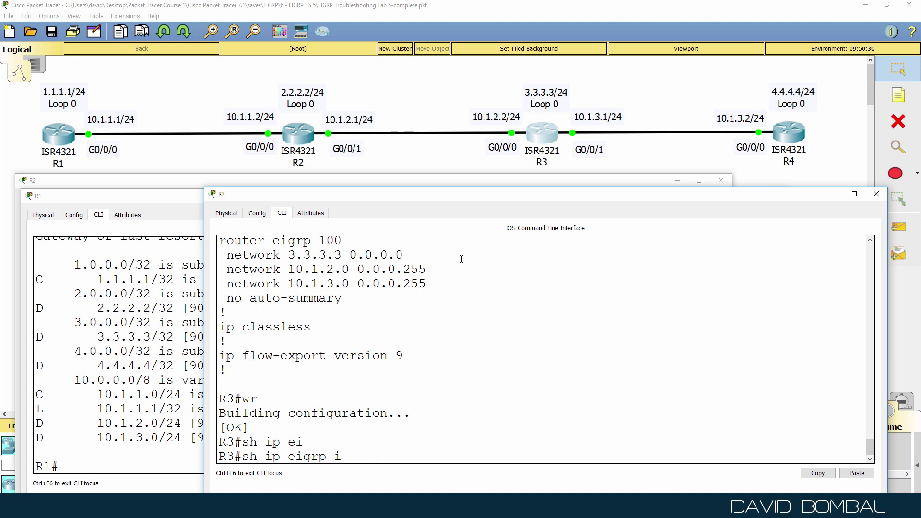
key("Tab")
key("Return")
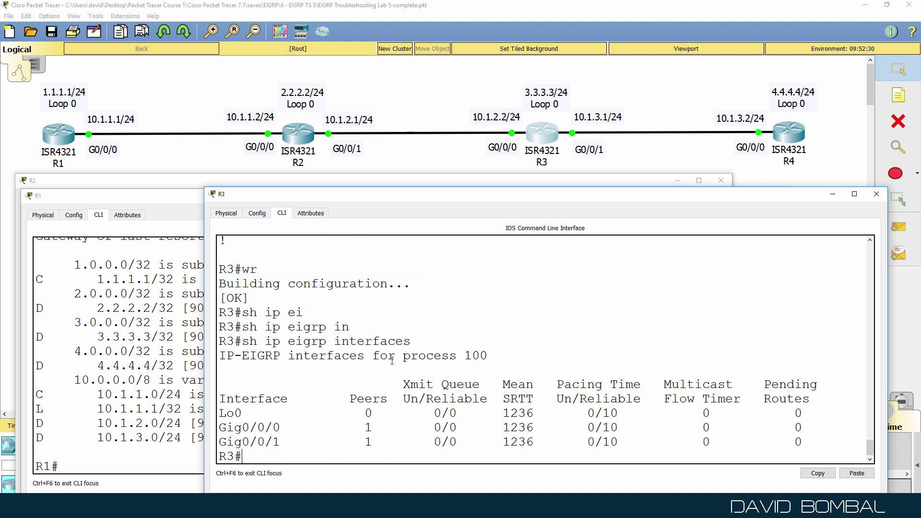
left_click_drag(306, 444, 211, 431)
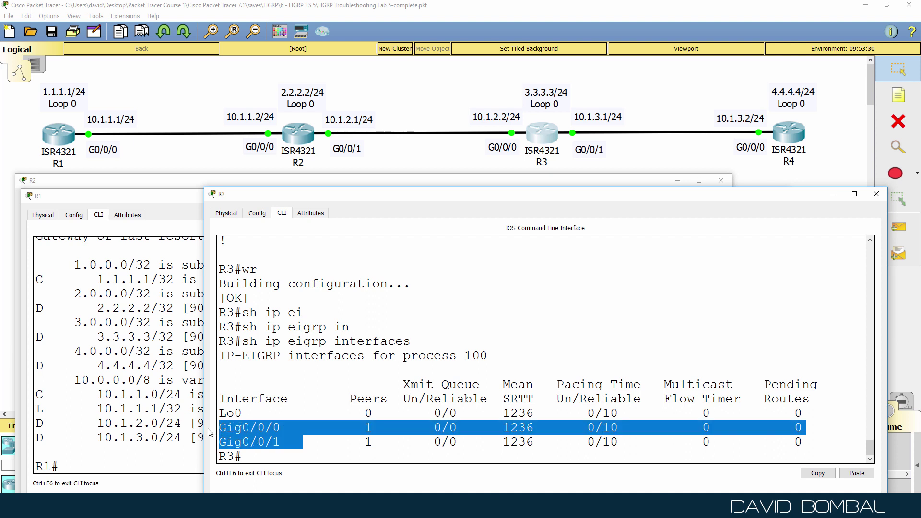